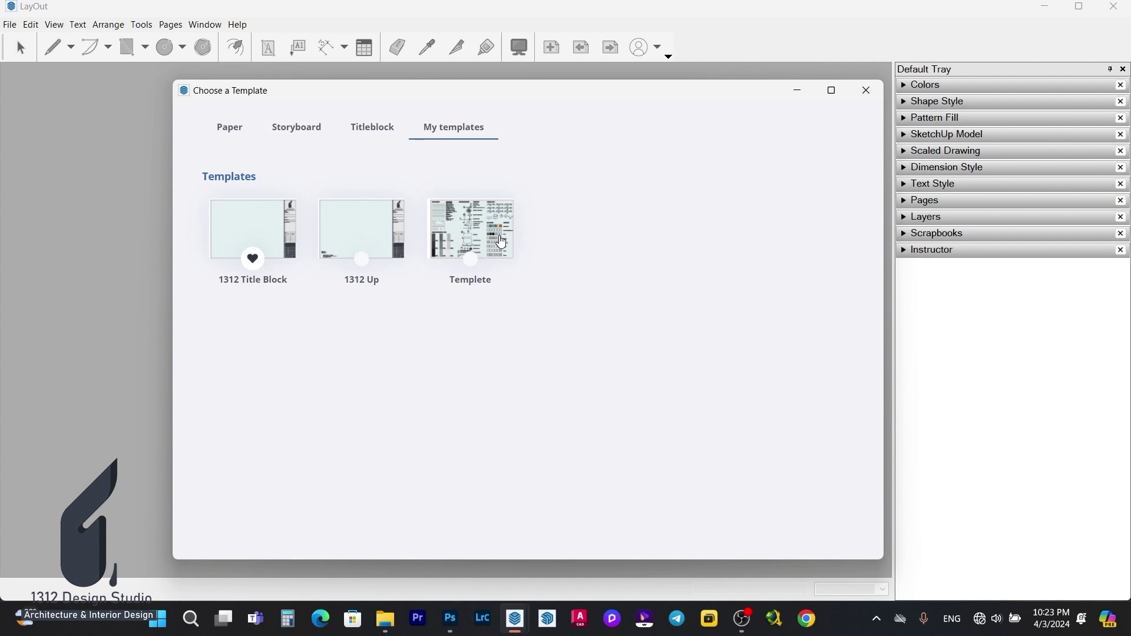
Step: Create a new document from the Templete template and zoom in on its Hath Pattern swatches
left_click(496, 232)
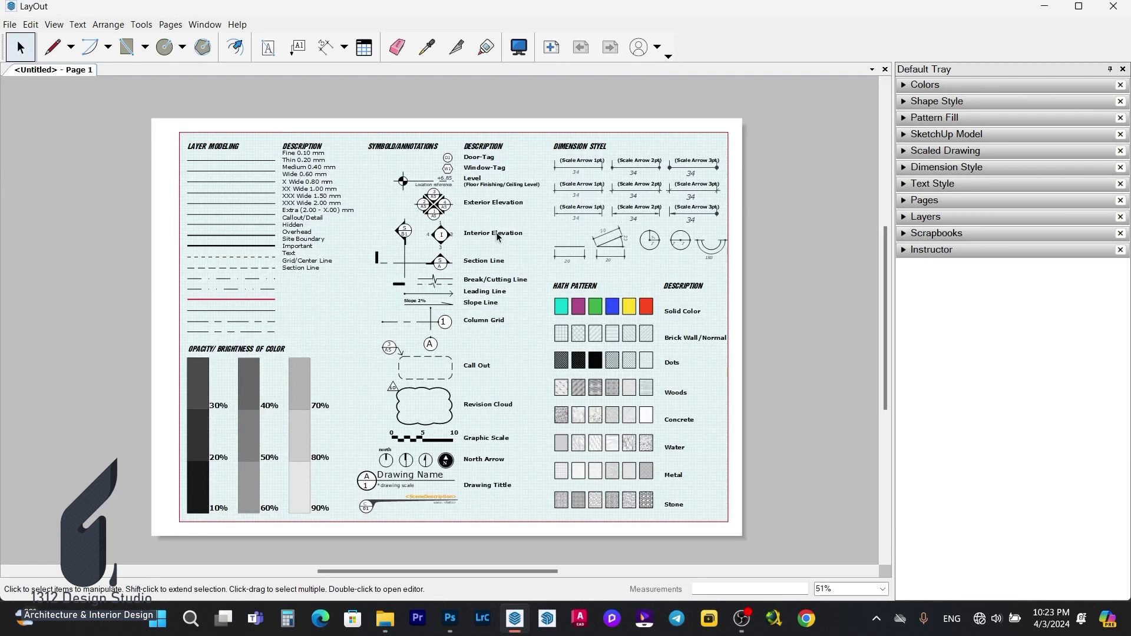
scroll(699, 524, "up", 5)
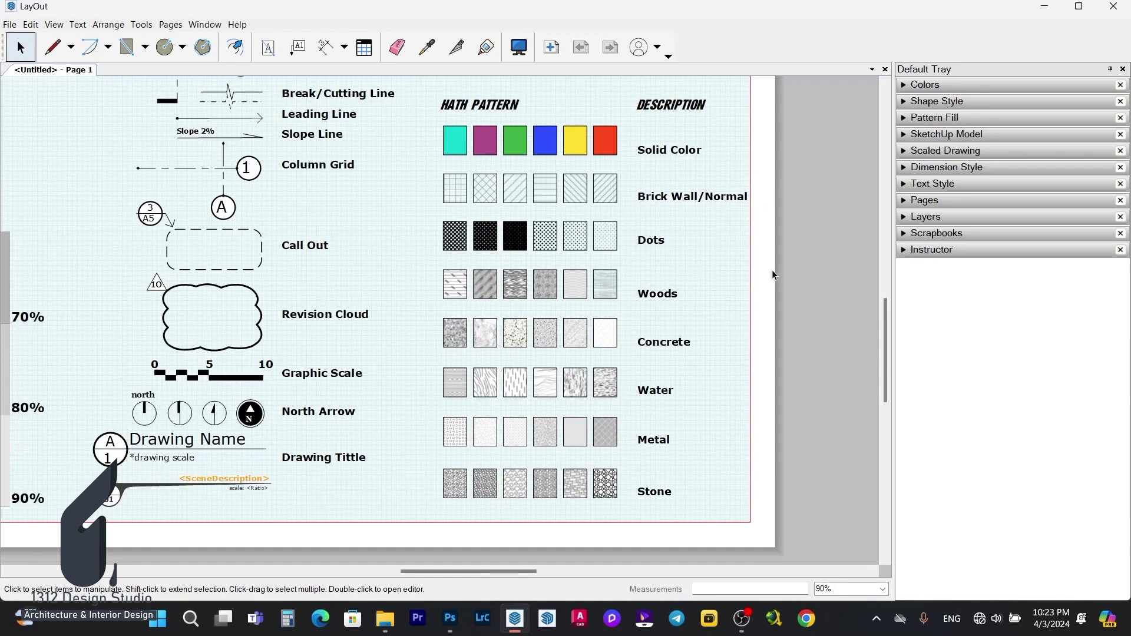
scroll(565, 492, "up", 4)
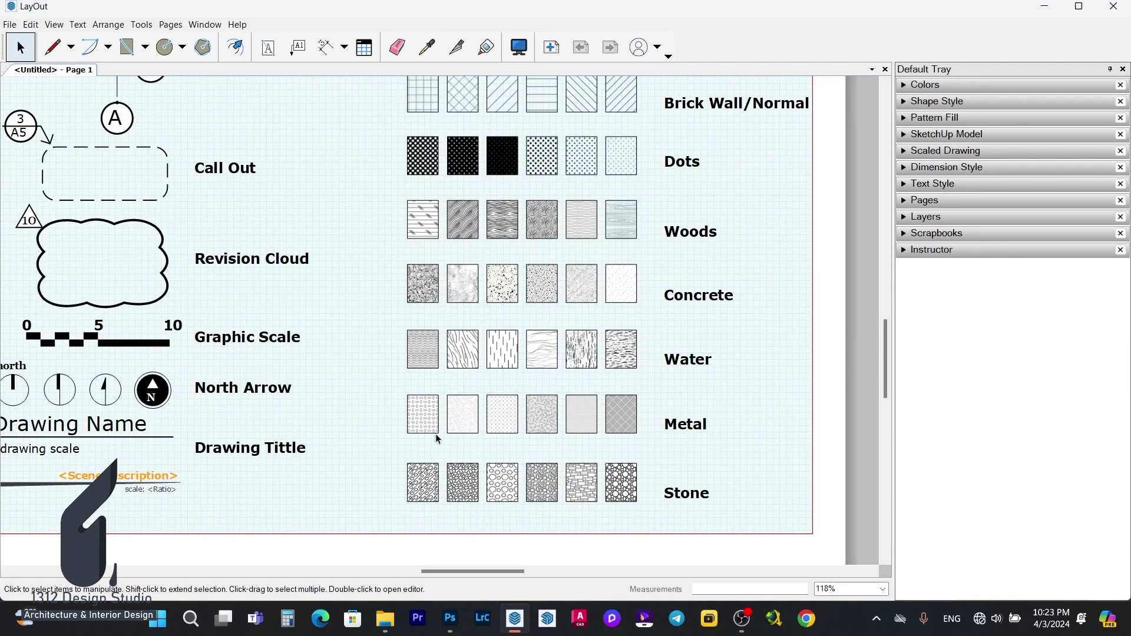
scroll(539, 428, "up", 3)
scroll(526, 417, "up", 5)
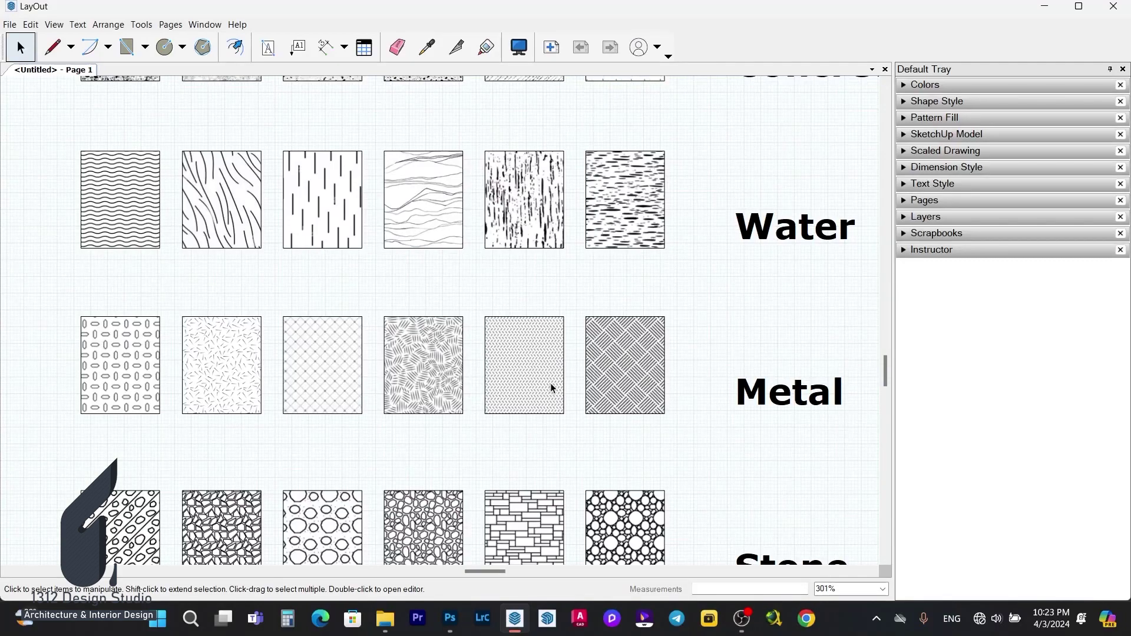
scroll(553, 387, "down", 5)
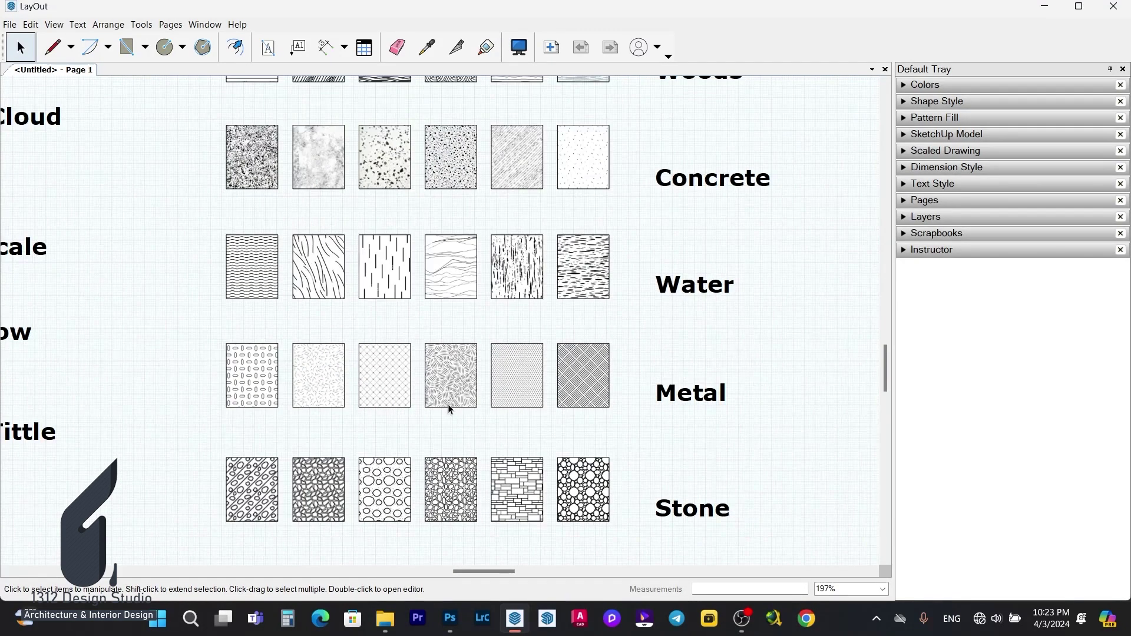
scroll(424, 330, "down", 3)
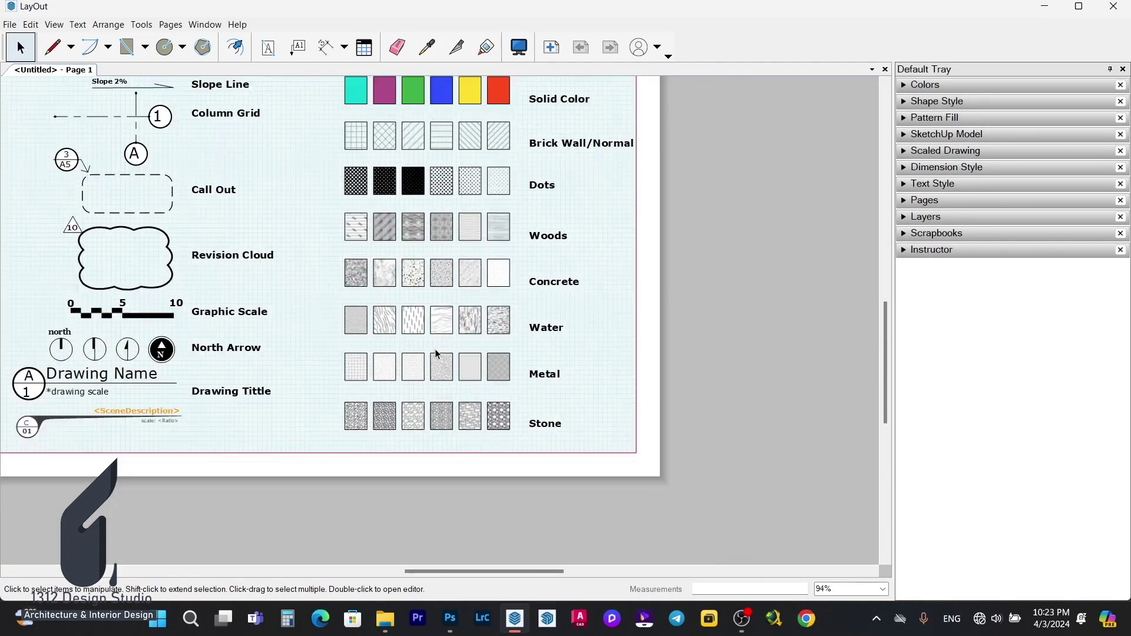
scroll(473, 257, "up", 2)
scroll(472, 256, "up", 1)
scroll(471, 280, "down", 2)
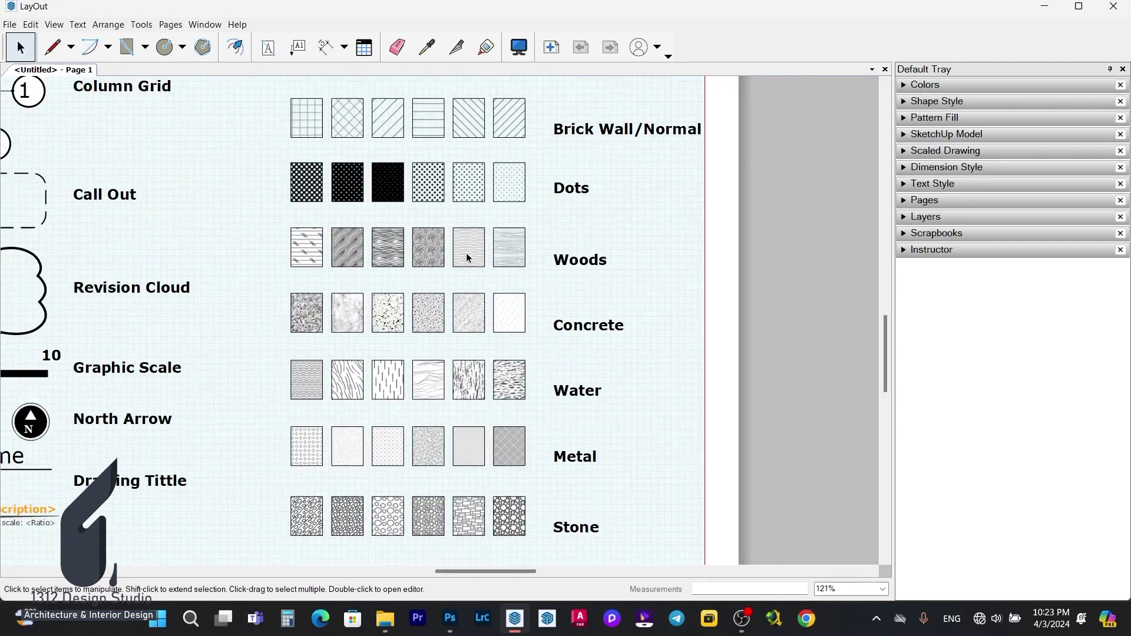
scroll(391, 148, "down", 2)
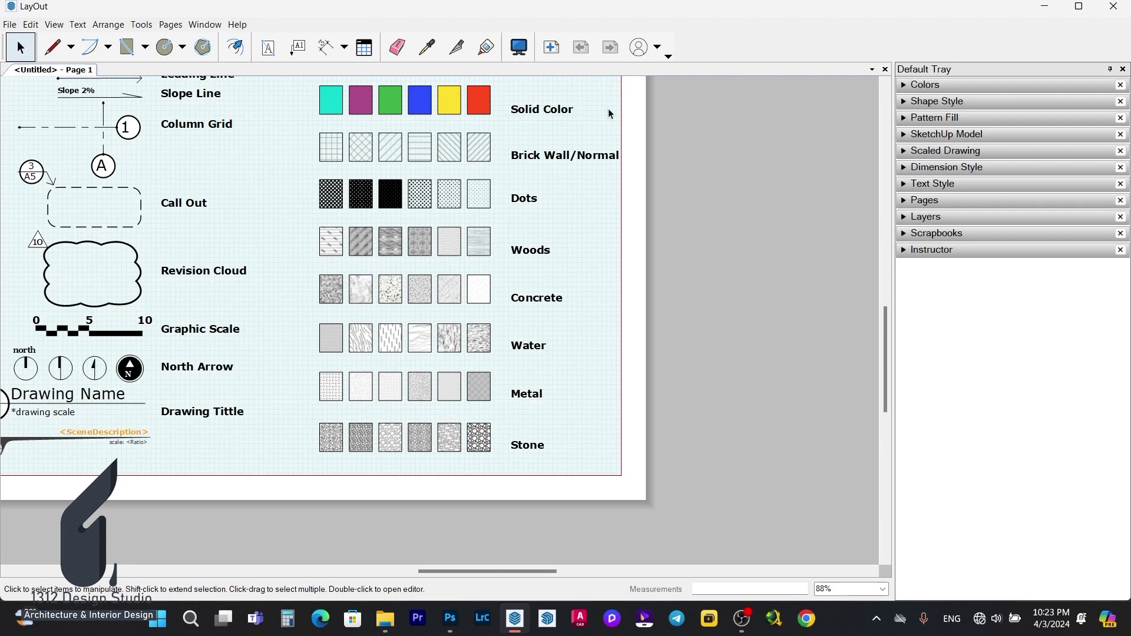
Step: Start a new document from the 1312 Title Block template in My templates
left_click(9, 25)
left_click(30, 24)
left_click(10, 24)
left_click(36, 43)
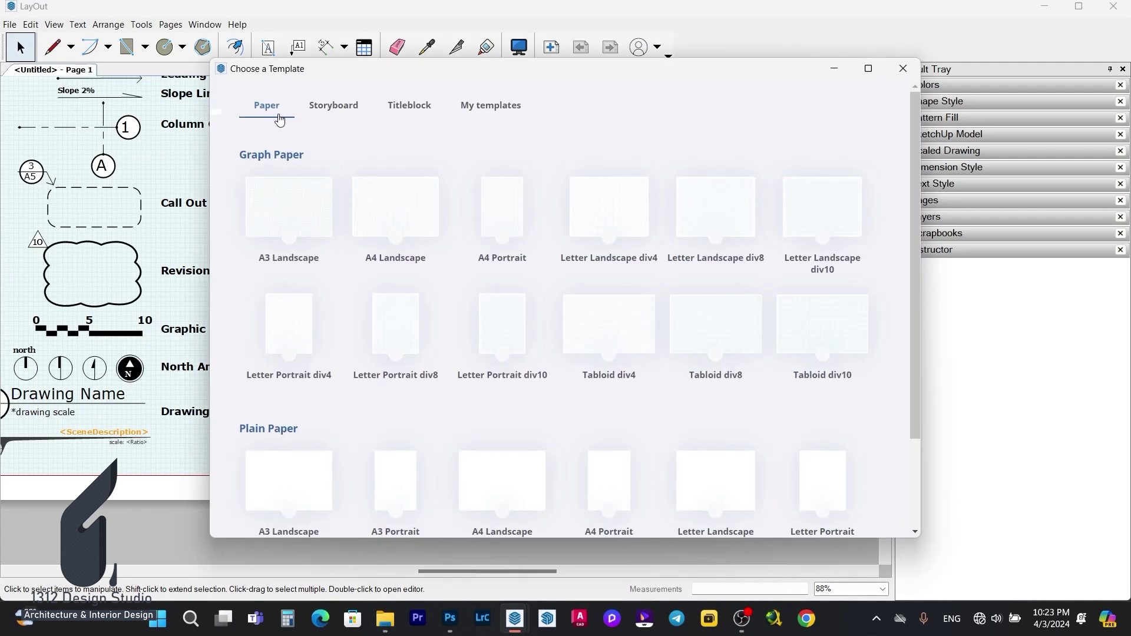
left_click(498, 109)
left_click(293, 200)
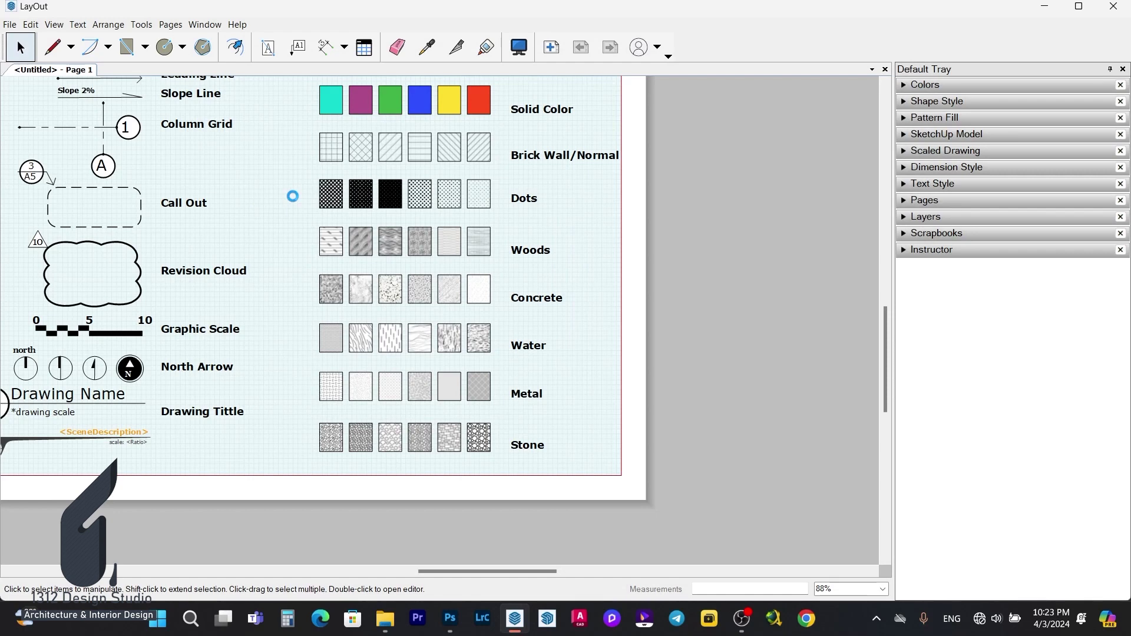
Step: Draw a rectangle near the title-block sheet's upper left, then return to the pattern reference document
scroll(446, 334, "up", 2)
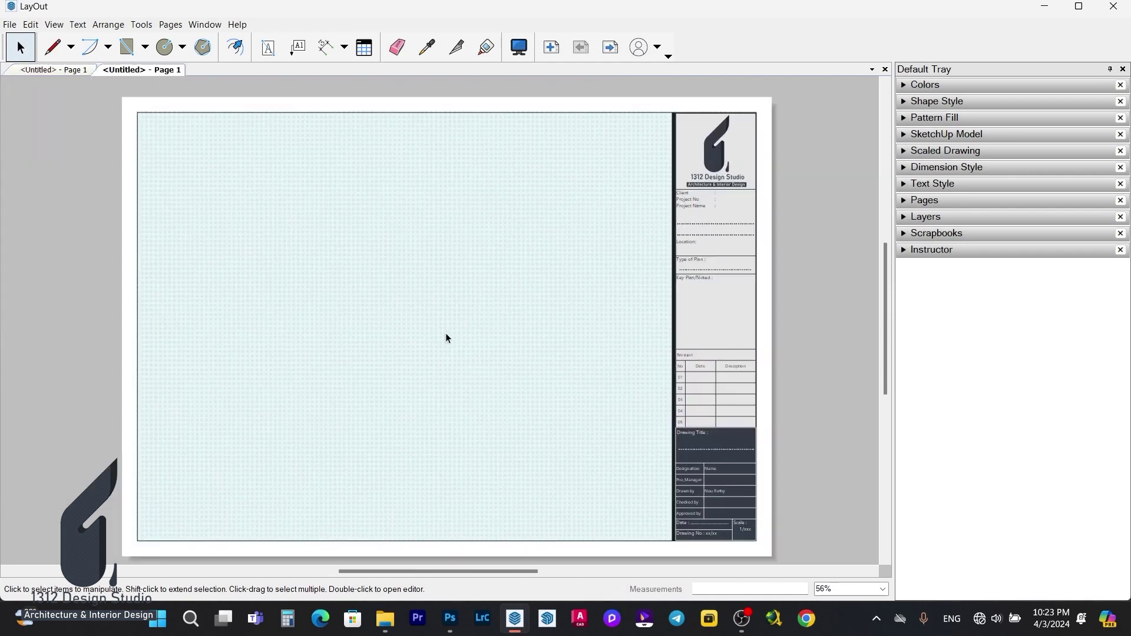
left_click(131, 51)
left_click_drag(202, 170, 384, 257)
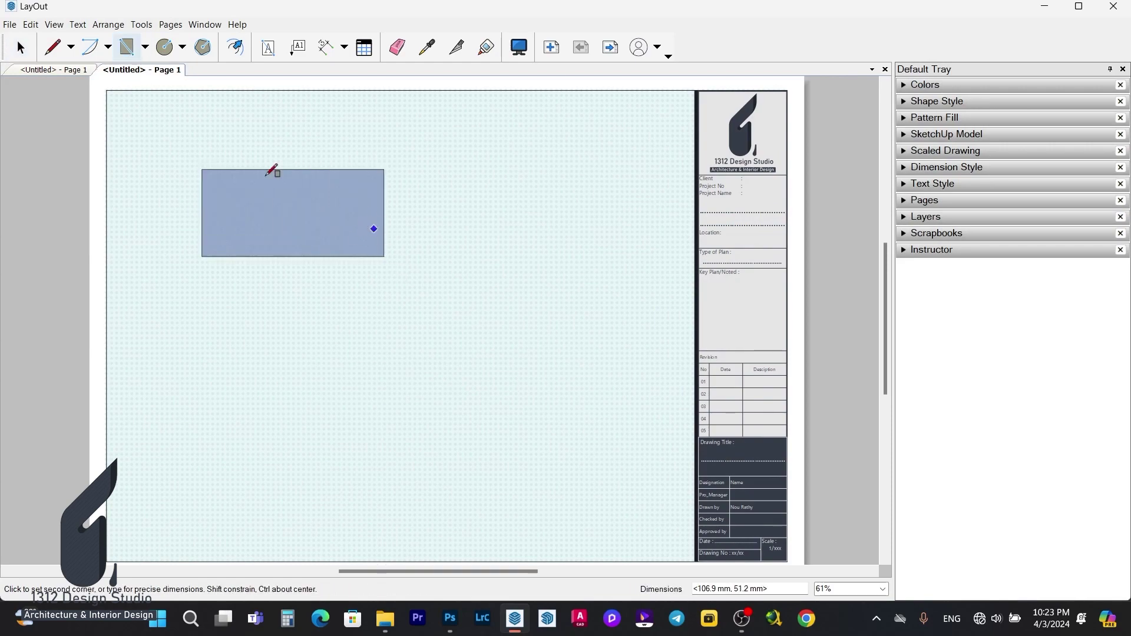
left_click(52, 70)
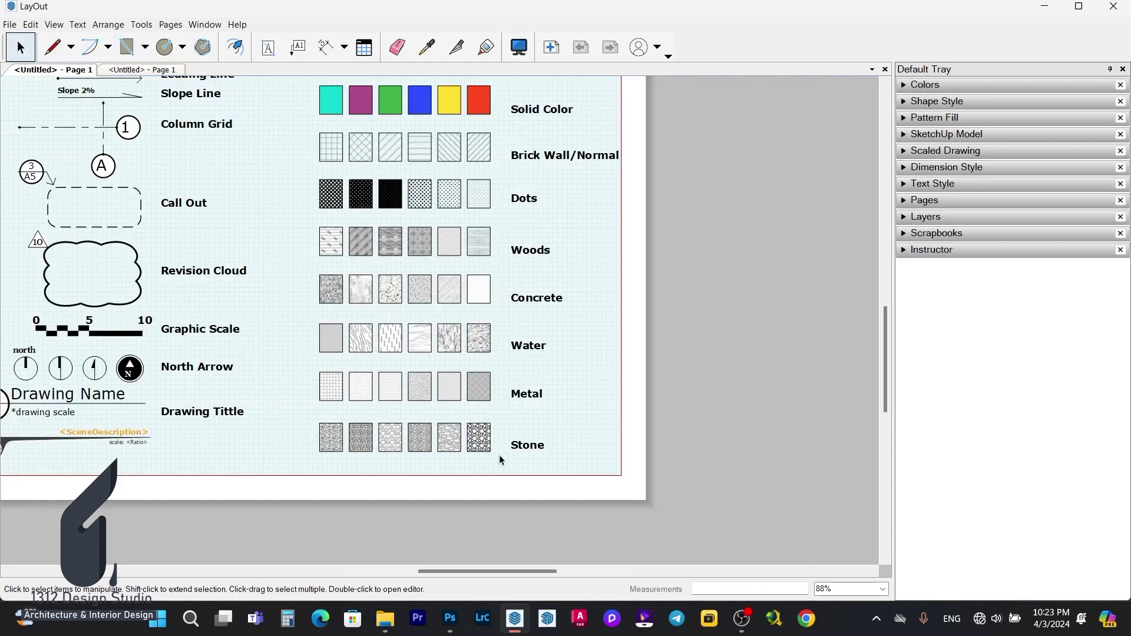
Step: Select the first three Water and Woods swatches and paste all six onto the title-block sheet
scroll(497, 455, "up", 2)
scroll(355, 356, "up", 1)
left_click_drag(377, 358, 280, 322)
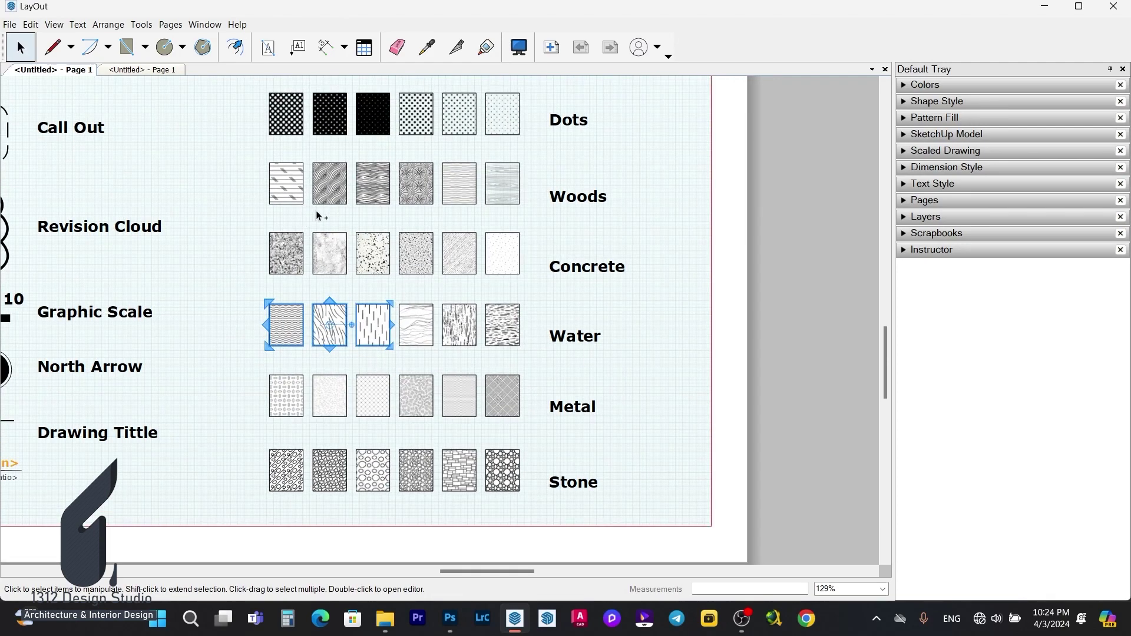
left_click_drag(368, 218, 273, 178, "shift")
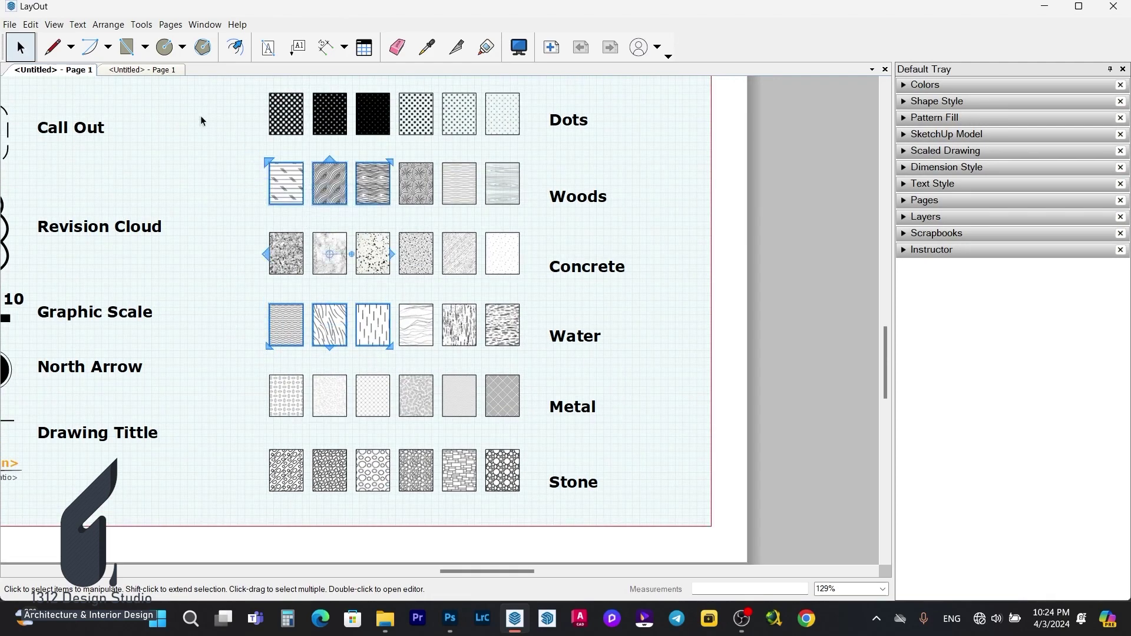
left_click(146, 71)
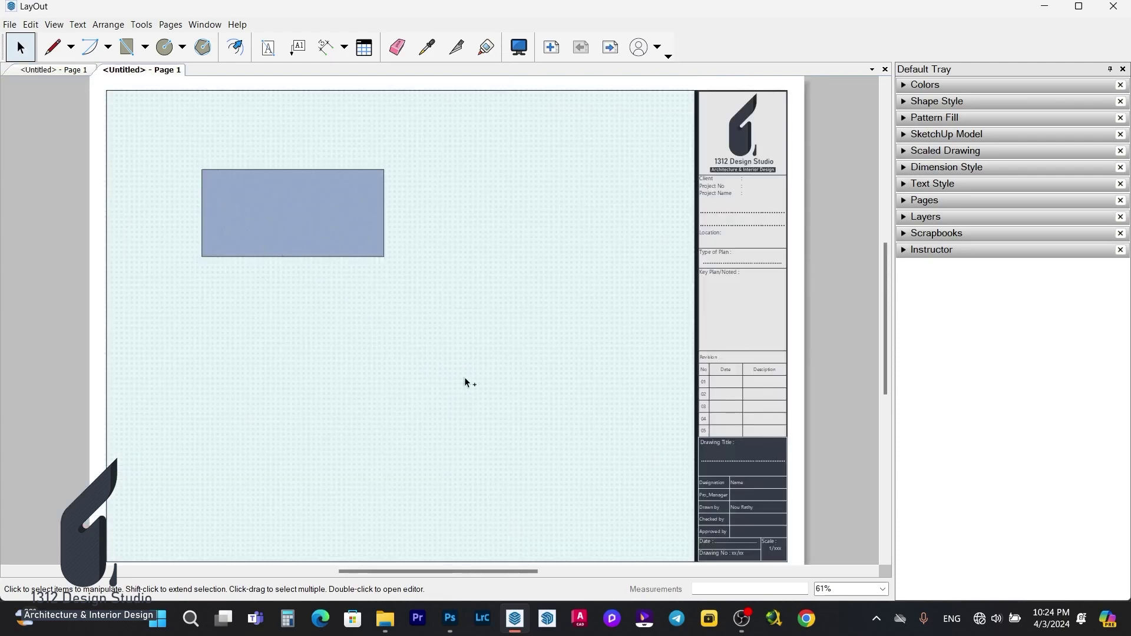
key("ctrl+v")
scroll(478, 326, "down", 1)
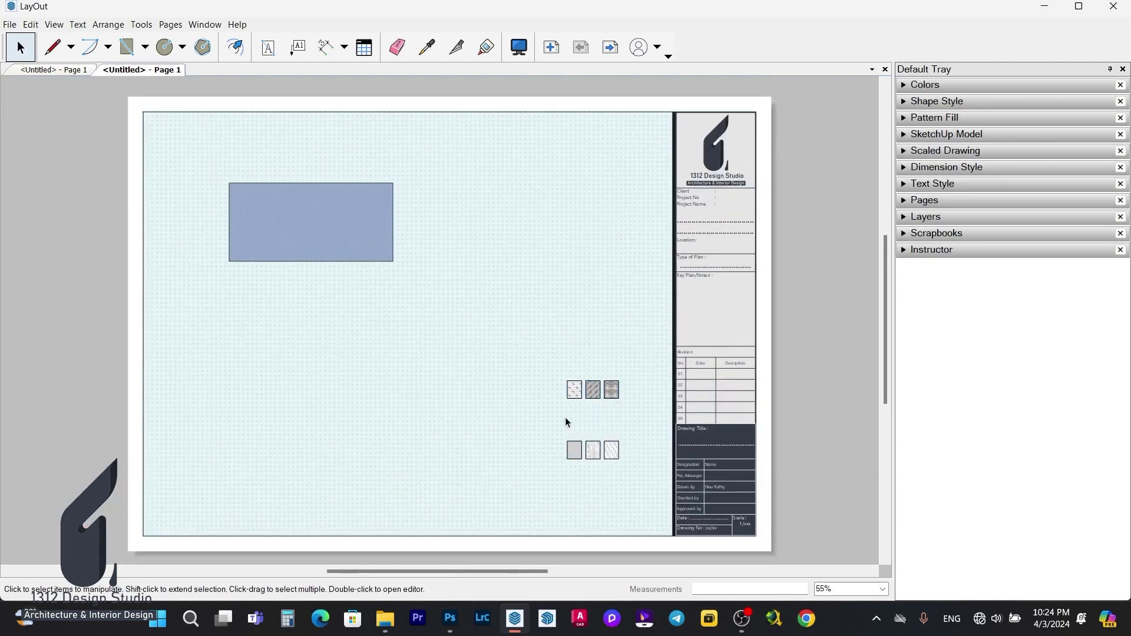
scroll(586, 394, "up", 3)
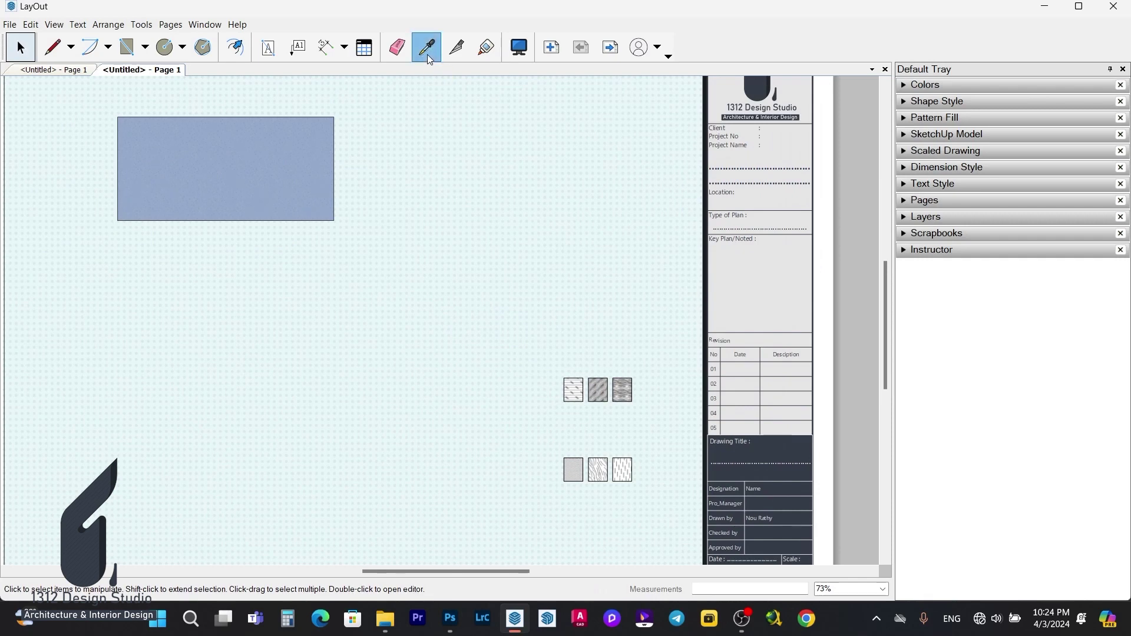
Step: Sample the first Woods swatch's pattern and apply it to the rectangle
left_click(428, 55)
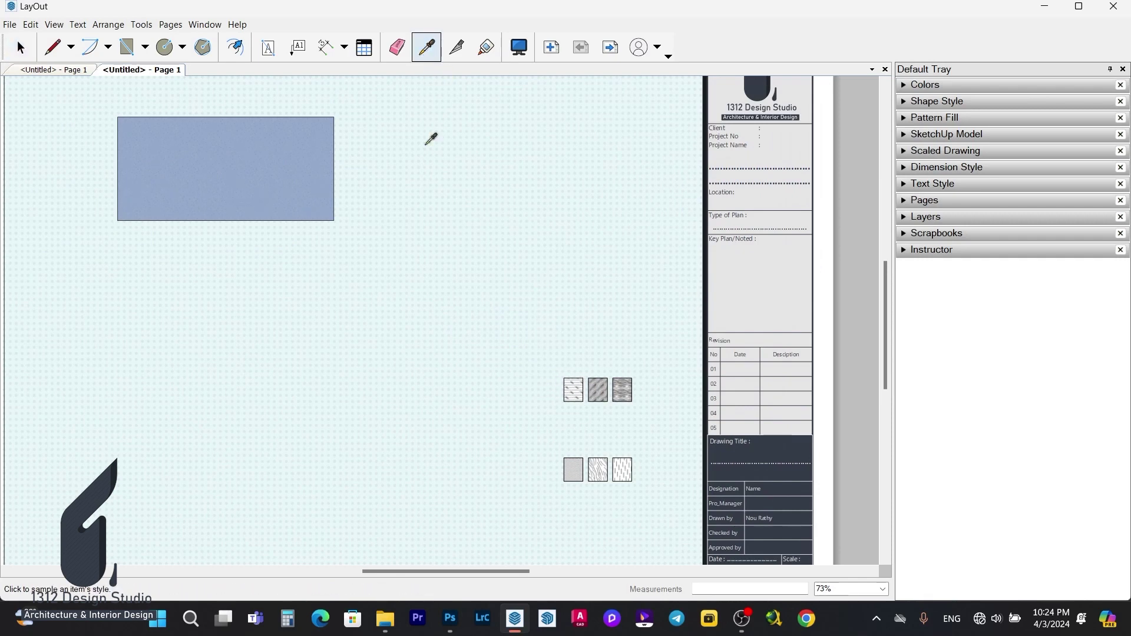
left_click(581, 383)
left_click(306, 182)
scroll(269, 158, "up", 2)
scroll(291, 164, "up", 2)
scroll(343, 202, "down", 3)
key("space")
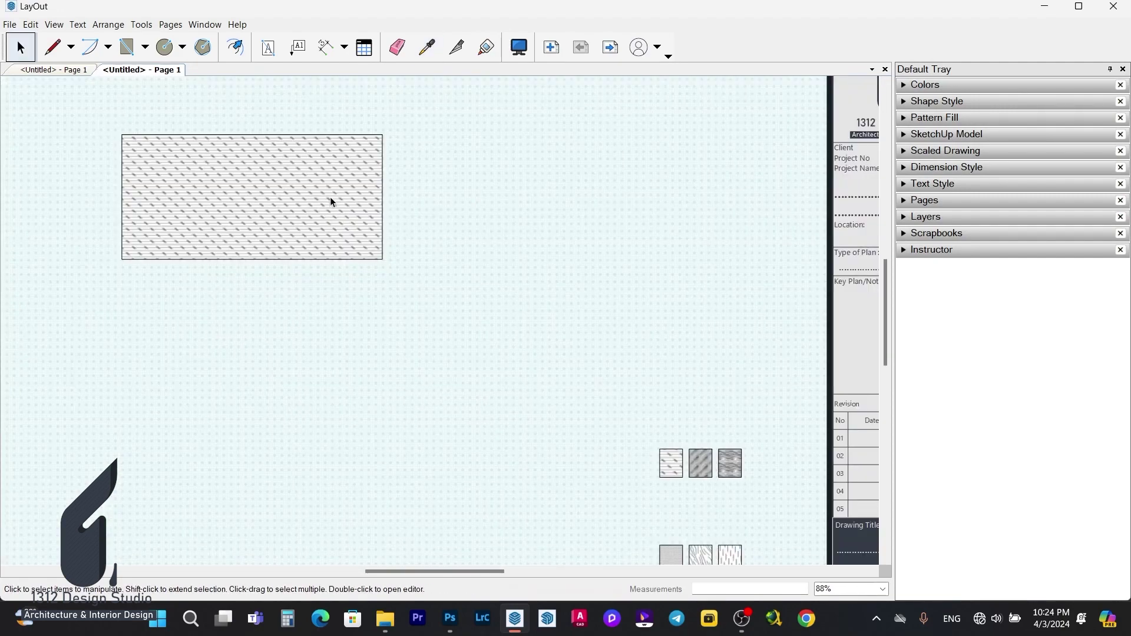
scroll(331, 199, "up", 1)
left_click(329, 195)
Step: Replace the rectangle's fill with the second Woods swatch's grain pattern
left_click(427, 47)
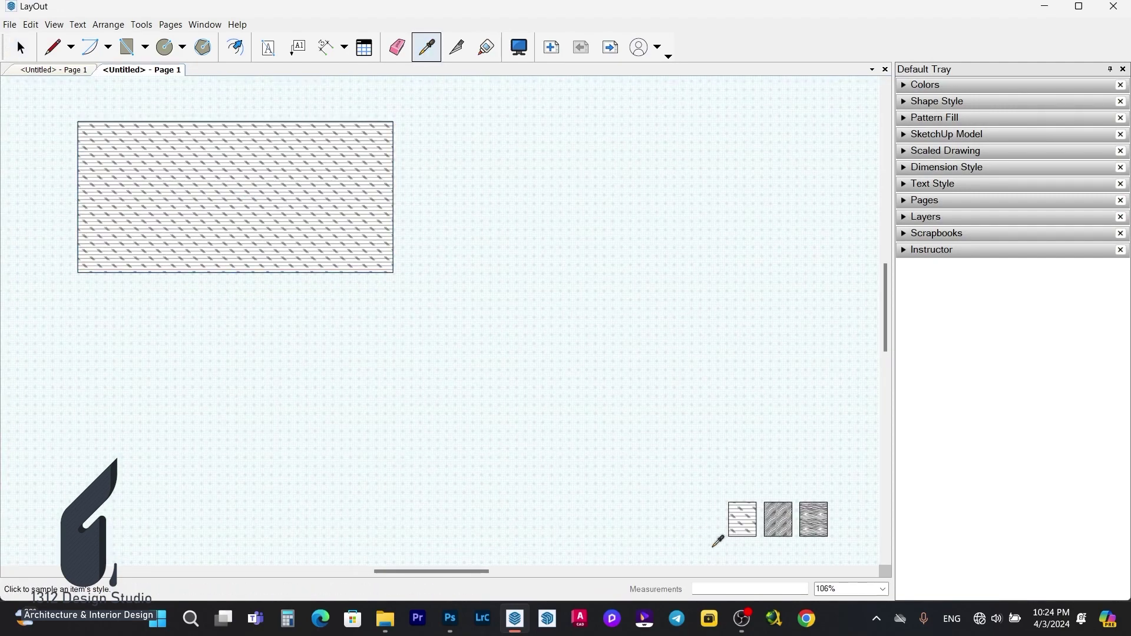
left_click(778, 517)
left_click(225, 172)
scroll(283, 198, "up", 2)
scroll(296, 202, "up", 3)
key("space")
left_click(364, 240)
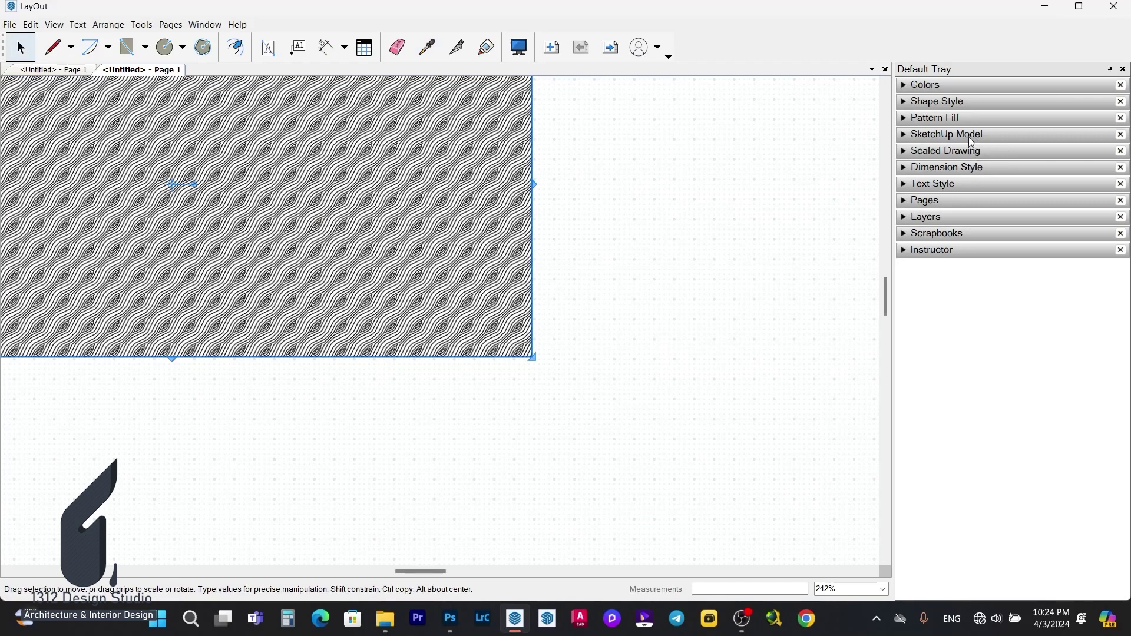
Step: Set the rectangle's pattern fill scale to 1.50x in the Pattern Fill tray
left_click(971, 118)
left_click(1120, 265)
left_click(1099, 304)
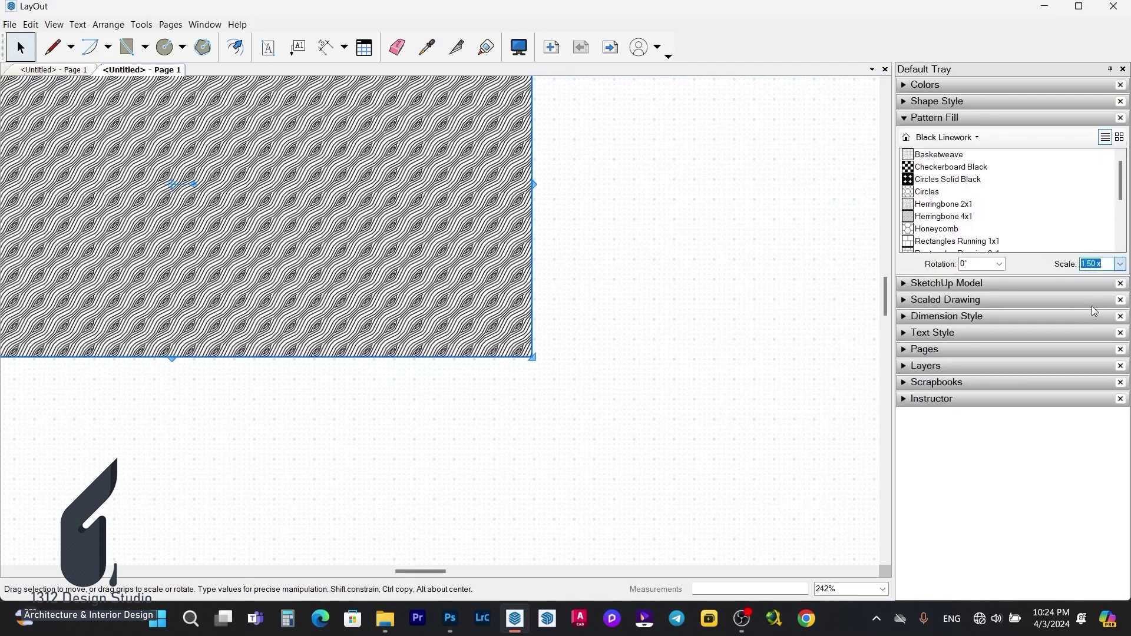
scroll(468, 329, "down", 5)
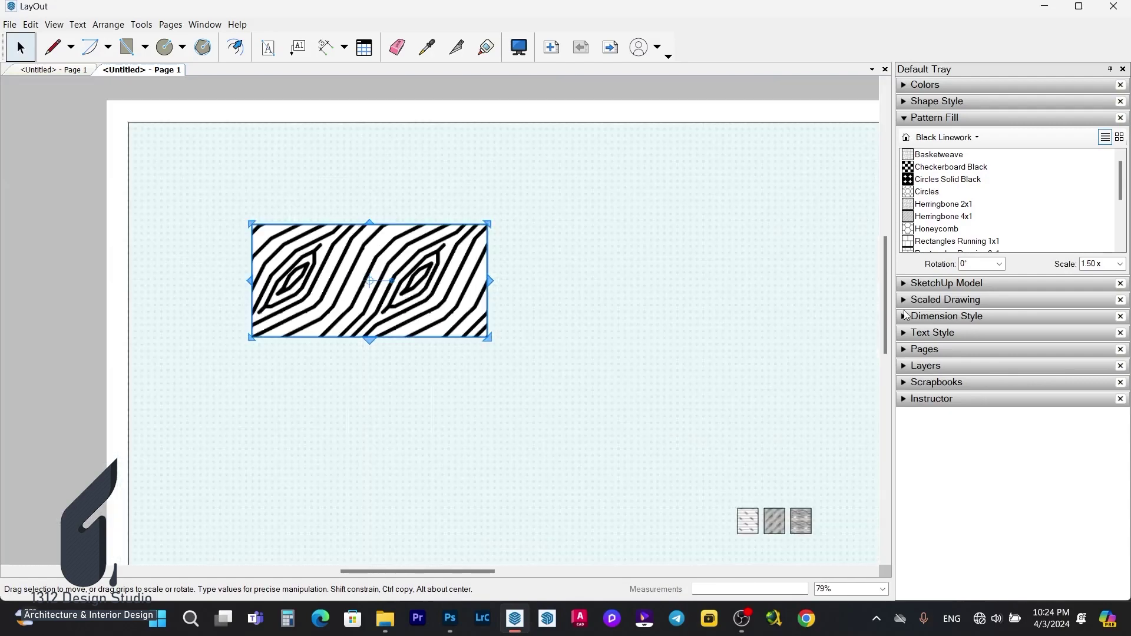
left_click(1120, 265)
left_click(1096, 314)
left_click(563, 267)
scroll(376, 221, "down", 5)
scroll(195, 106, "down", 1)
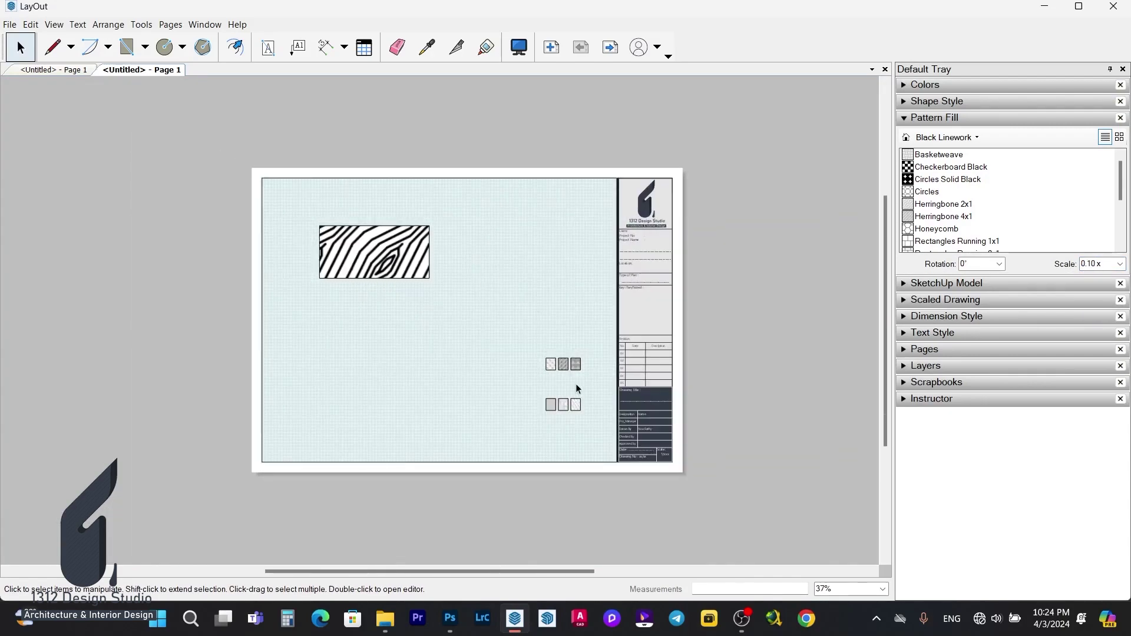
Step: Back on the pattern sheet, browse All Patterns down to Geometric Tiles > Black Linework
left_click(58, 71)
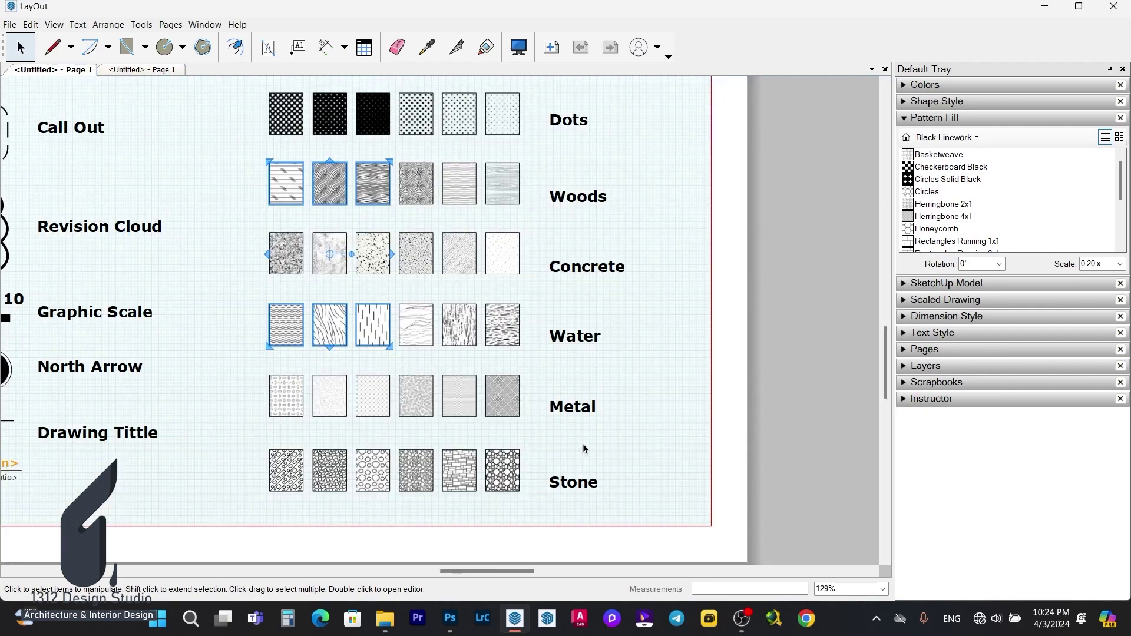
scroll(582, 444, "down", 1)
scroll(545, 455, "down", 1)
scroll(439, 356, "down", 1)
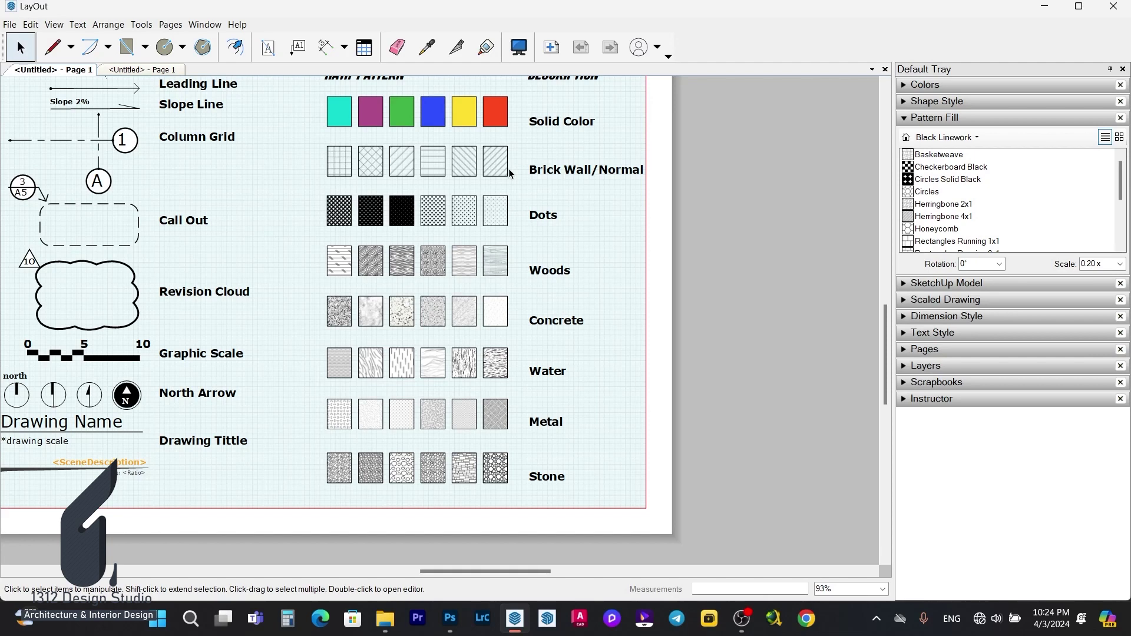
left_click(975, 124)
left_click(960, 124)
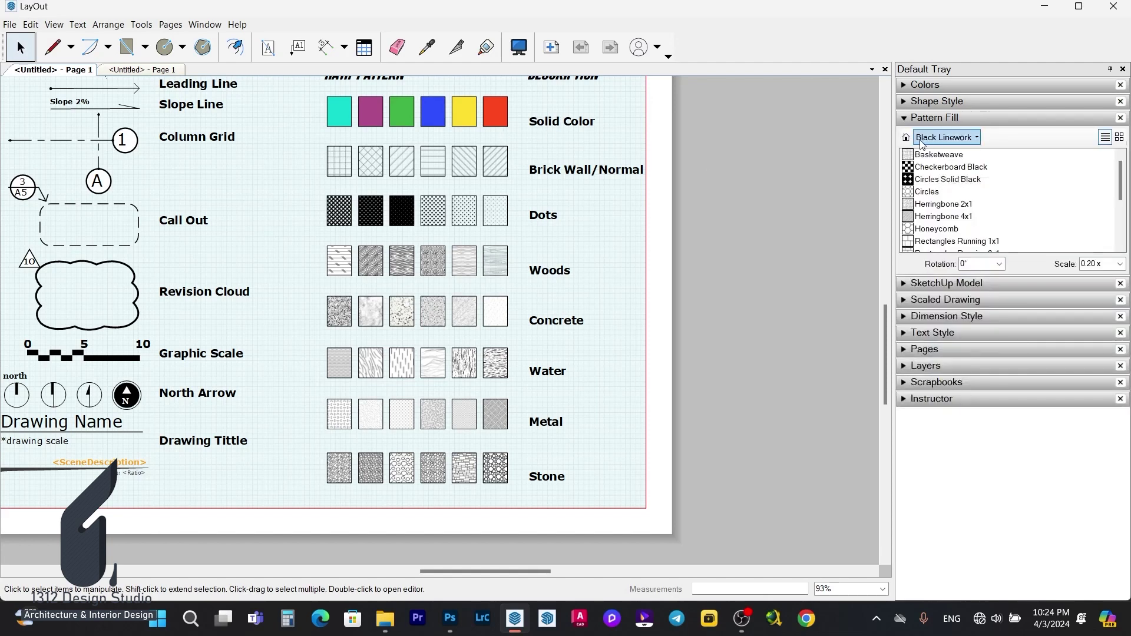
left_click(946, 137)
left_click(950, 152)
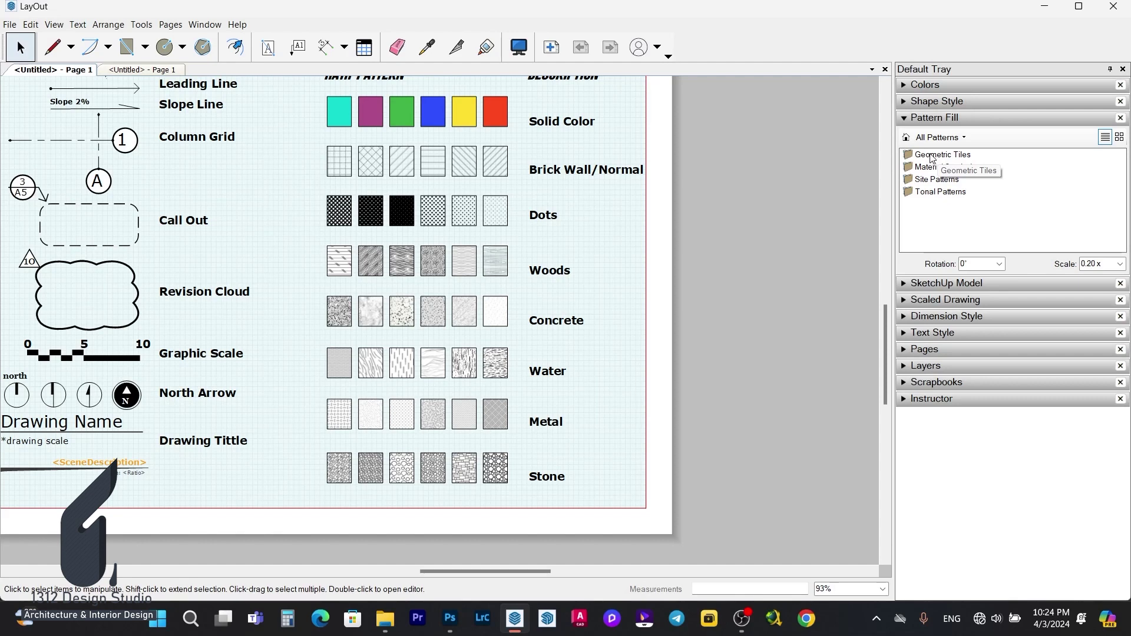
double_click(936, 155)
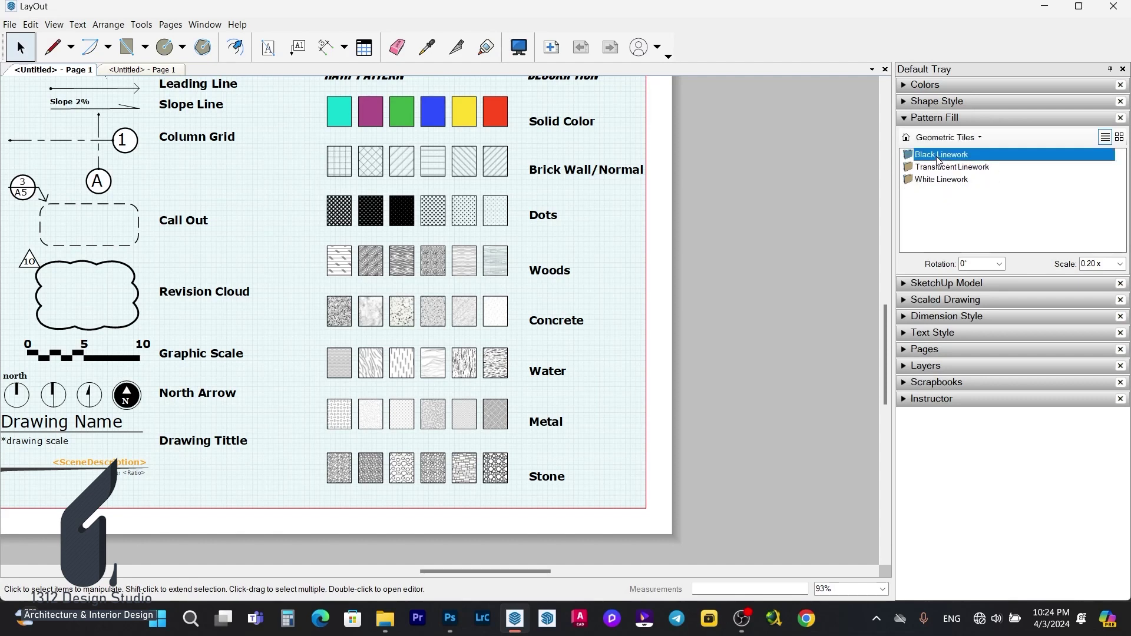
double_click(938, 155)
scroll(908, 230, "down", 1)
scroll(910, 227, "up", 2)
Step: Collapse the pattern fill settings and open File Explorer at This PC
left_click(943, 137)
left_click(943, 121)
left_click(942, 121)
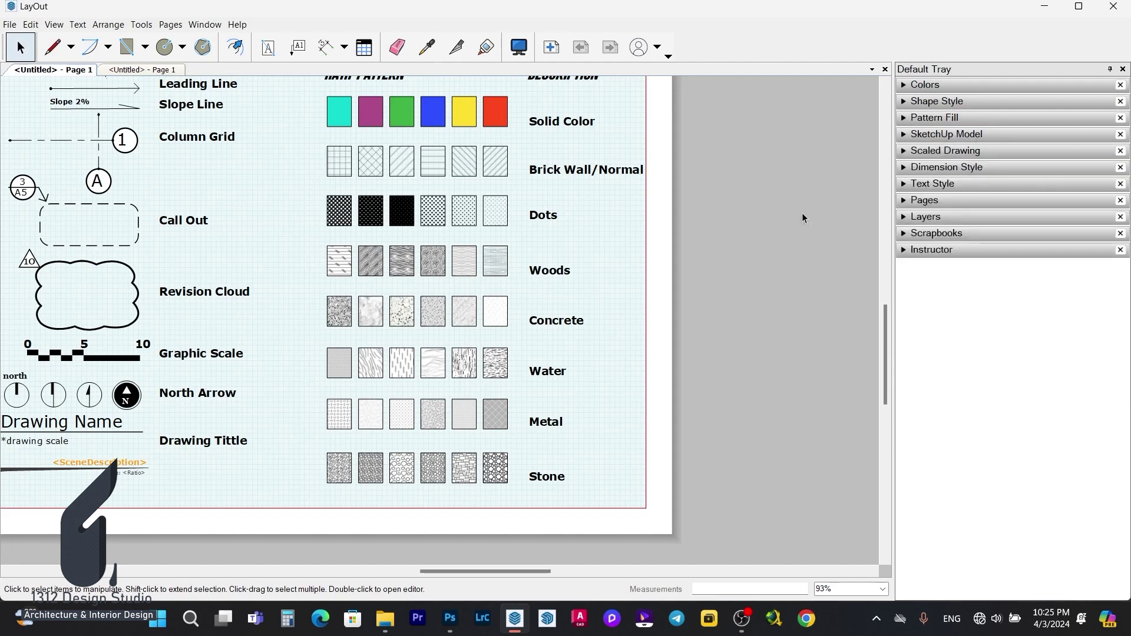
left_click(386, 615)
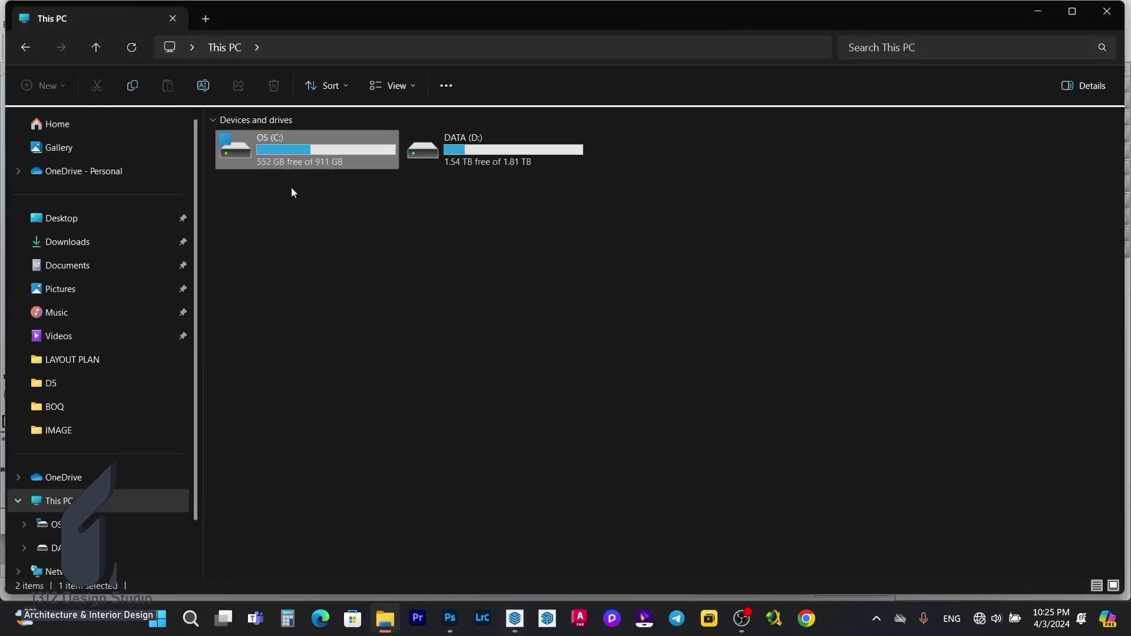
Step: Navigate to C: > ProgramData > SketchUp > SketchUp 2022 > Layout > PatternFills
double_click(288, 156)
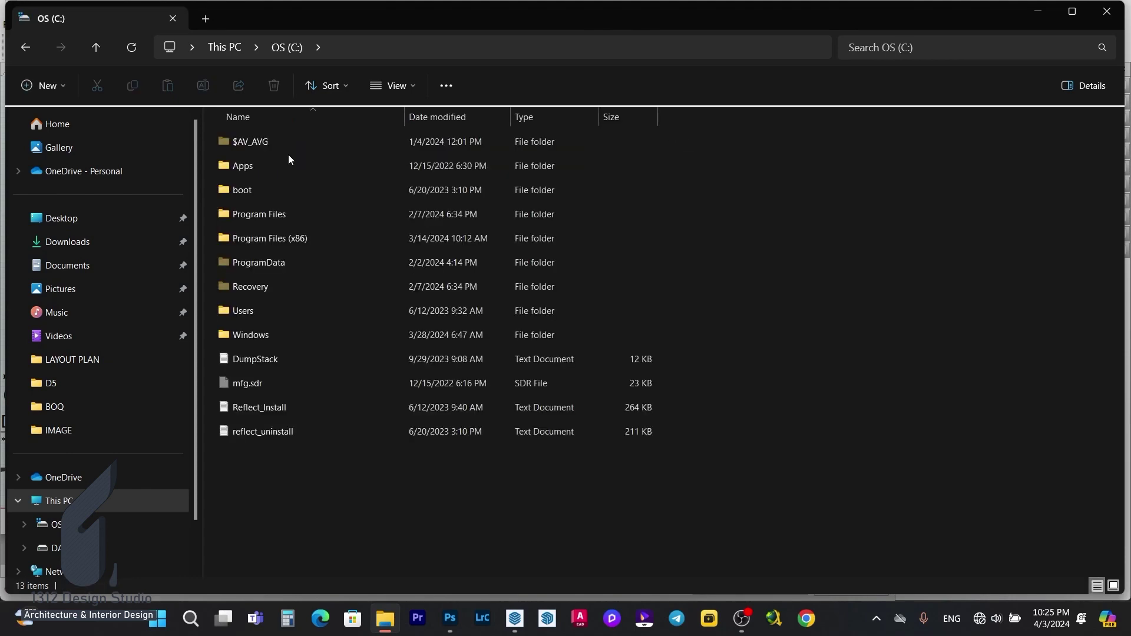
double_click(323, 263)
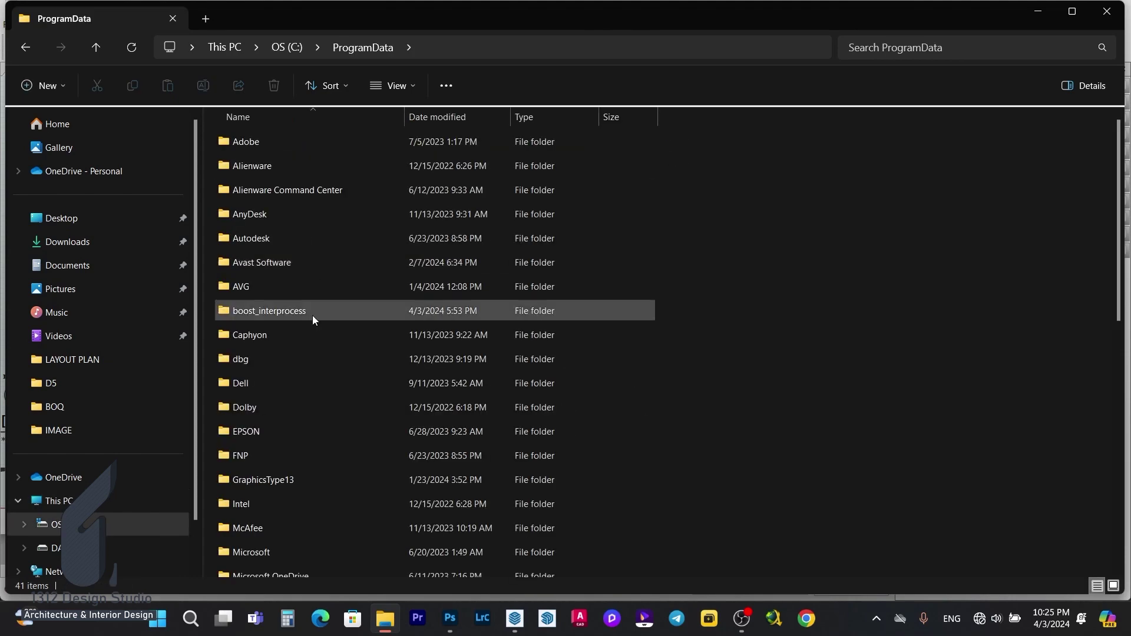
scroll(298, 391, "down", 6)
scroll(303, 391, "down", 2)
double_click(284, 347)
double_click(281, 144)
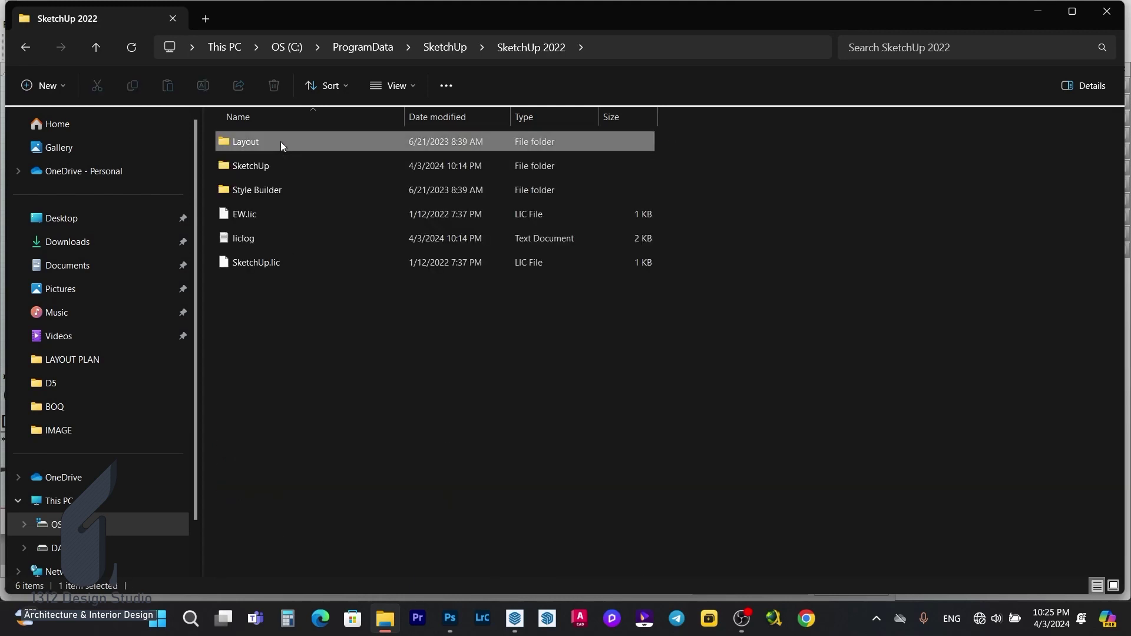
double_click(280, 142)
double_click(270, 166)
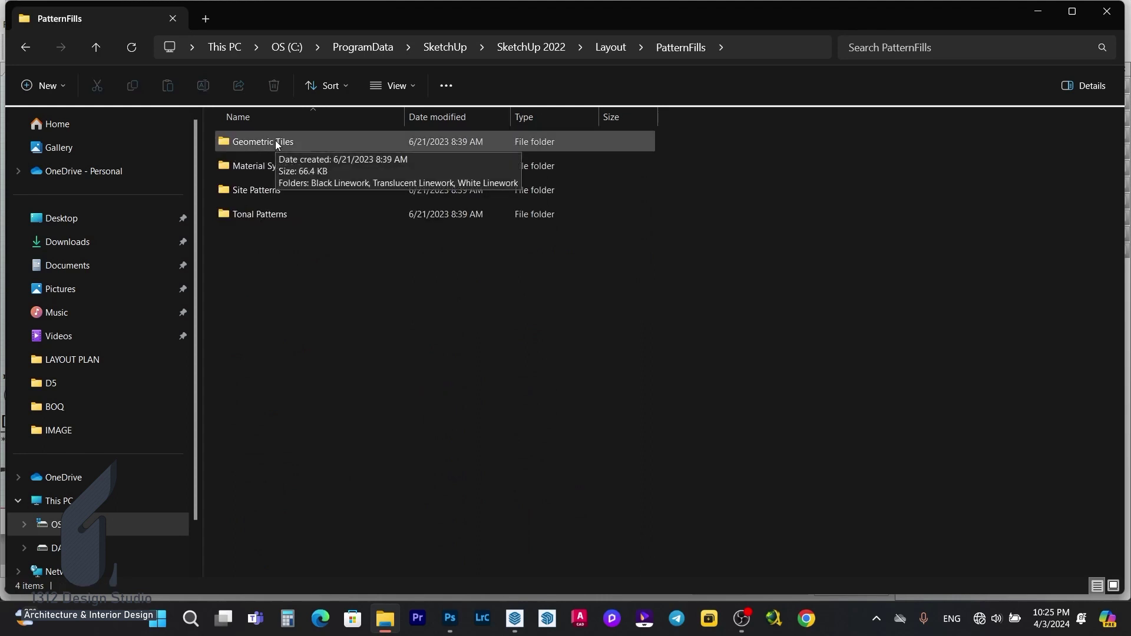
Step: Look through the Black Linework, Translucent Linework and Material Symbols patterns, then return to PatternFills
double_click(275, 142)
double_click(265, 141)
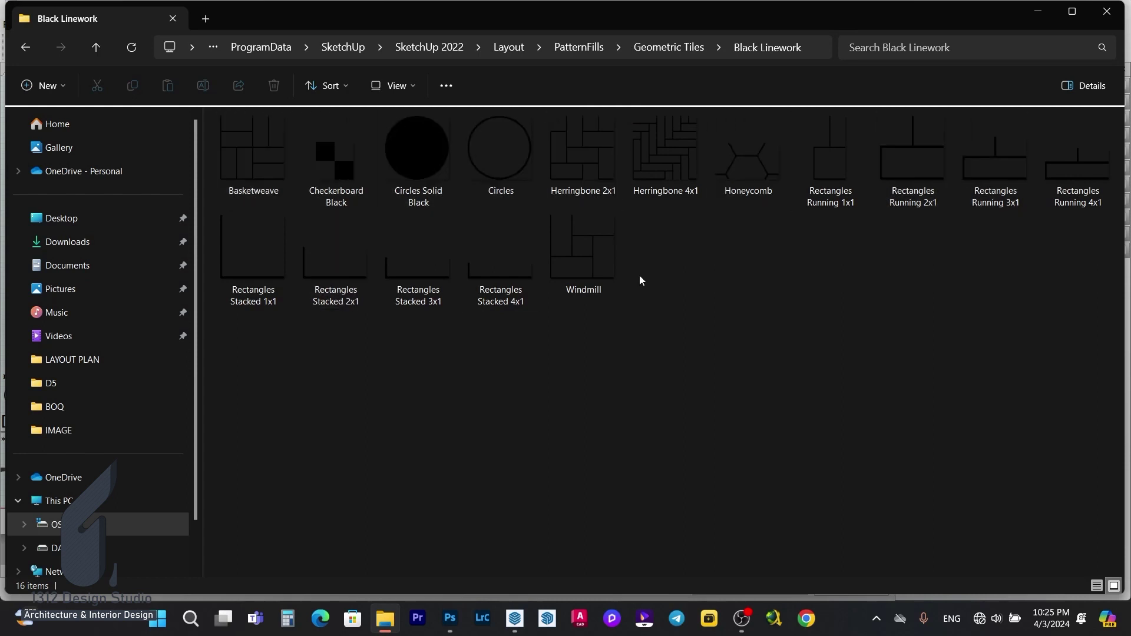
left_click(666, 51)
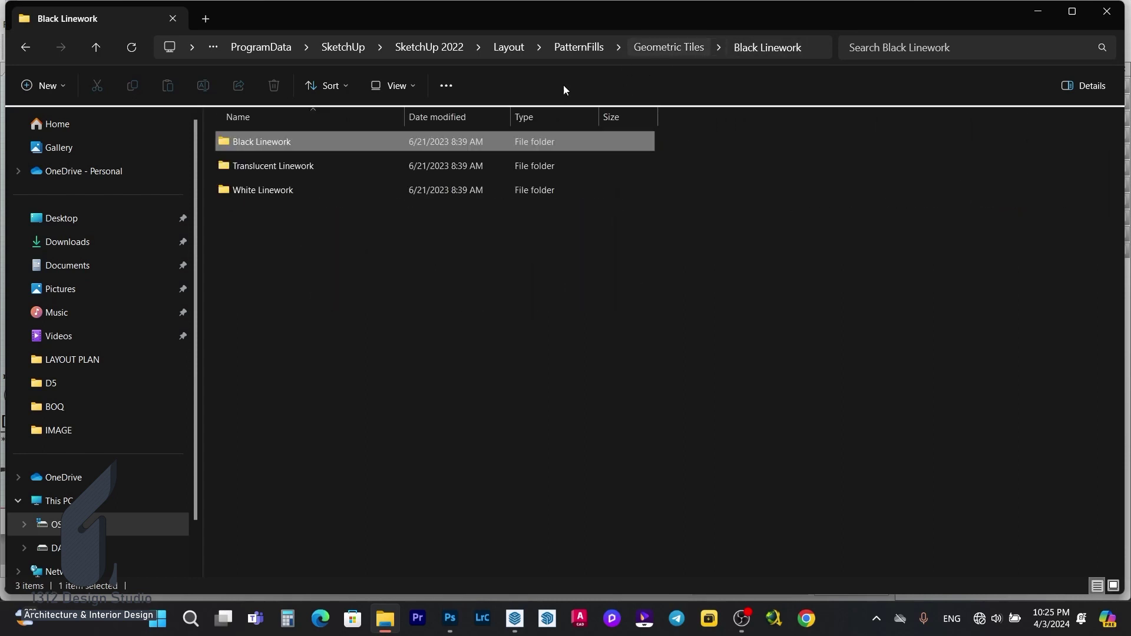
double_click(313, 162)
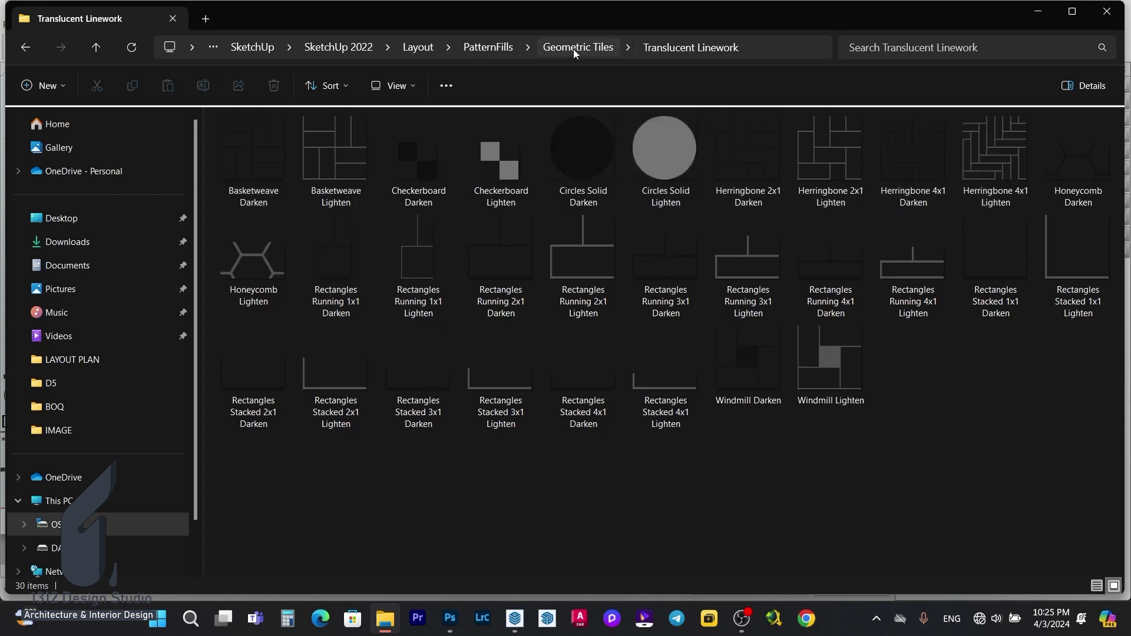
left_click(483, 51)
double_click(272, 166)
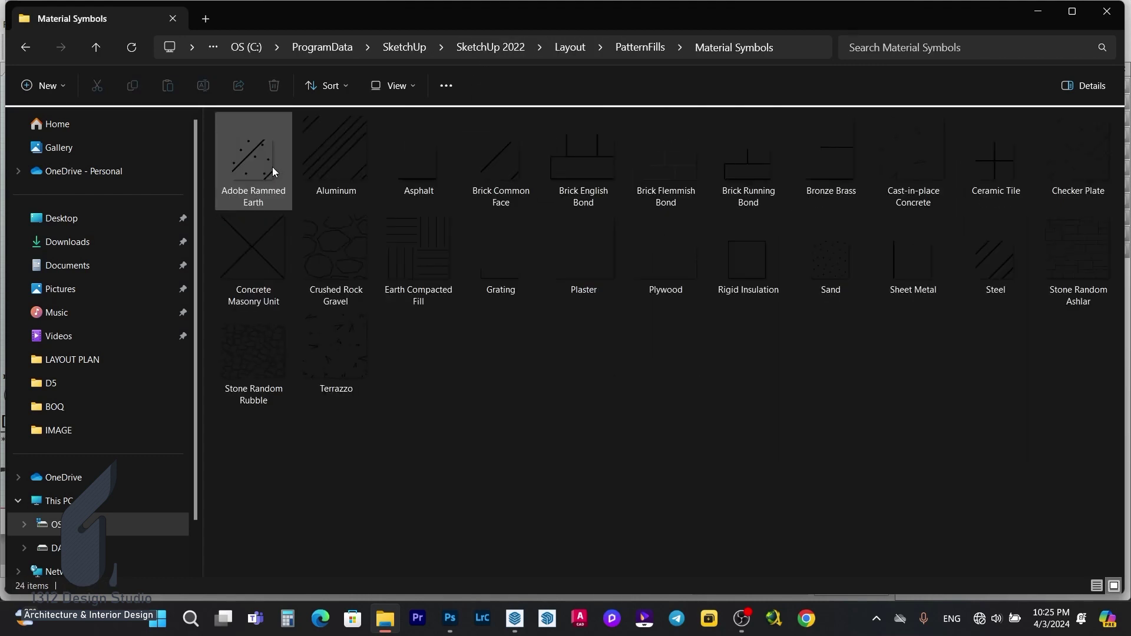
left_click(644, 48)
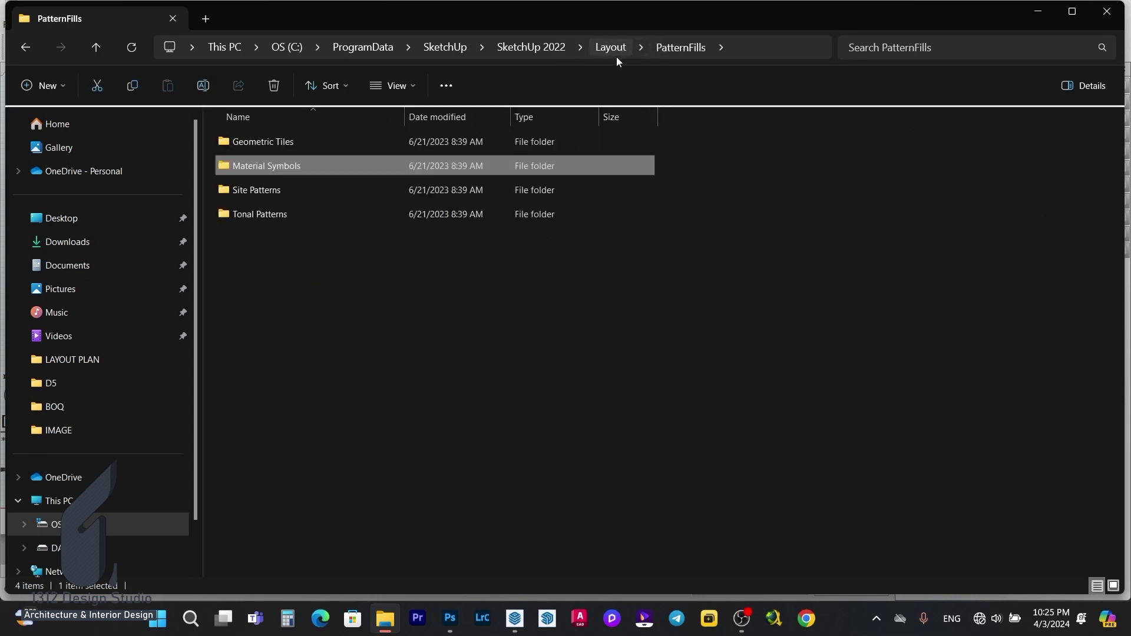
Step: Hide File Explorer, zoom in on the sheet's Concrete and Metal swatches, and bring up Photoshop
left_click(1037, 11)
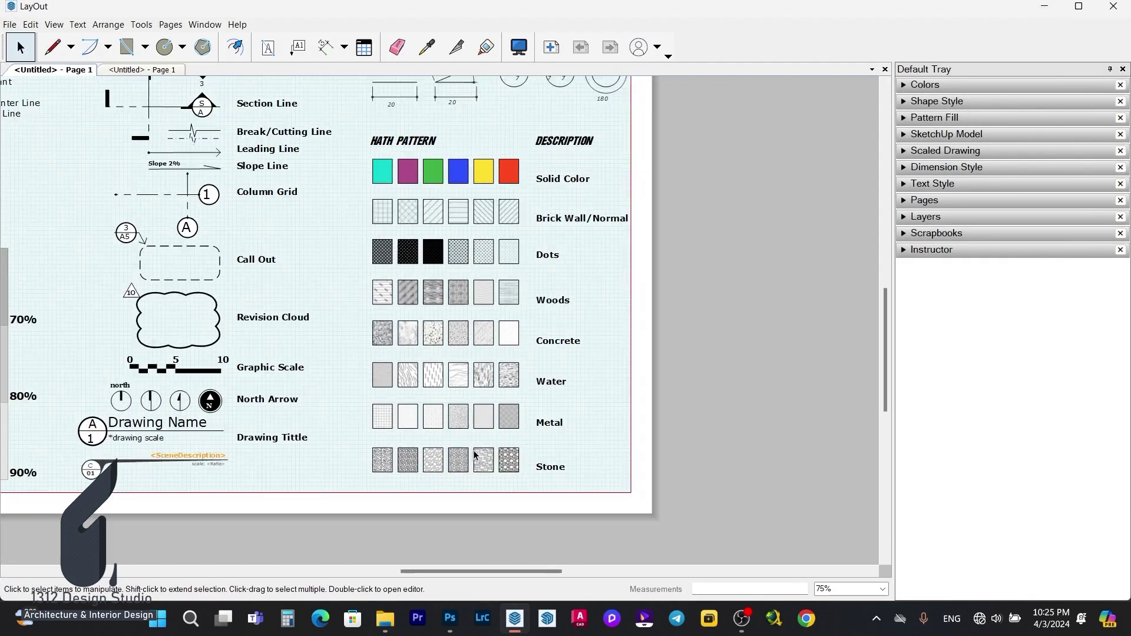
scroll(481, 449, "up", 2)
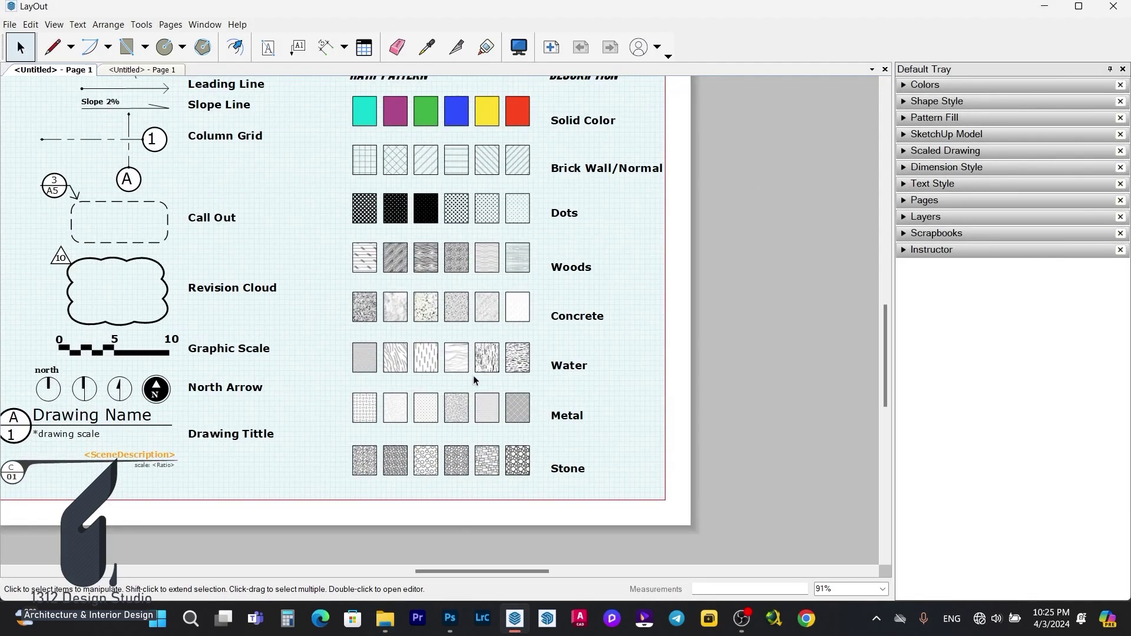
scroll(474, 484, "up", 3)
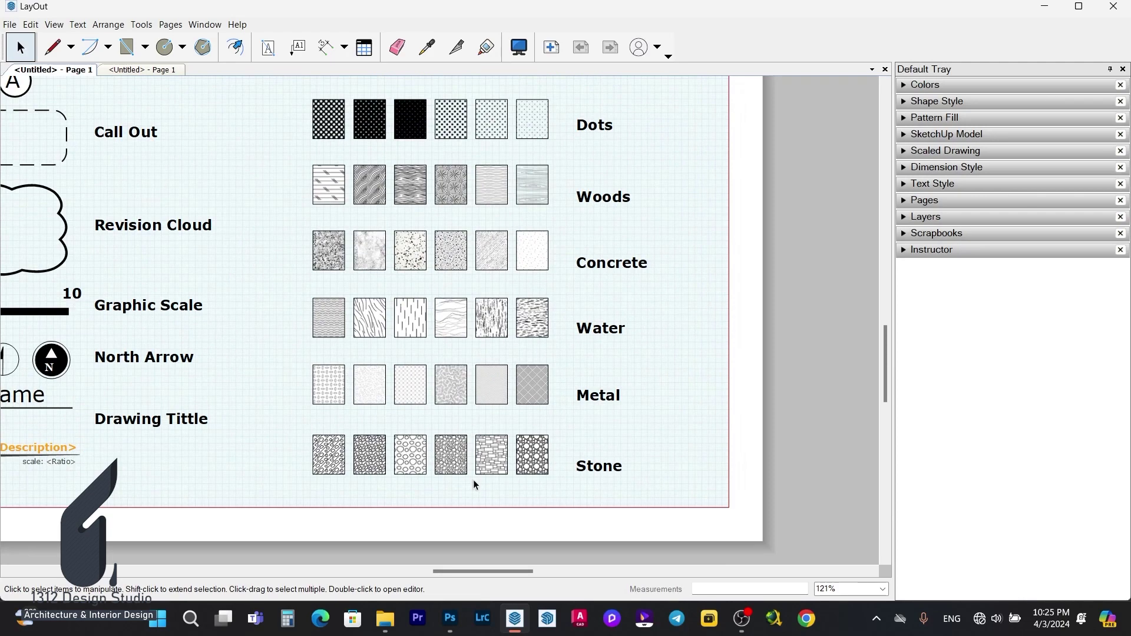
left_click(450, 619)
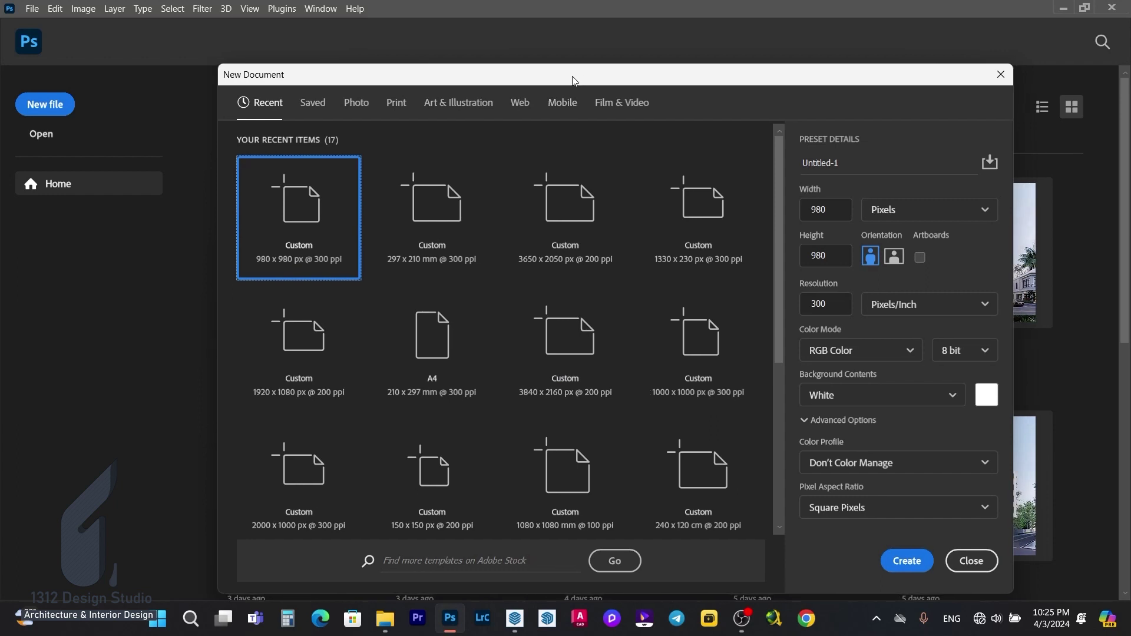
Step: Create a 650 x 650 px, 100 ppi document by editing the 3650 x 2050 px preset
left_click(438, 214)
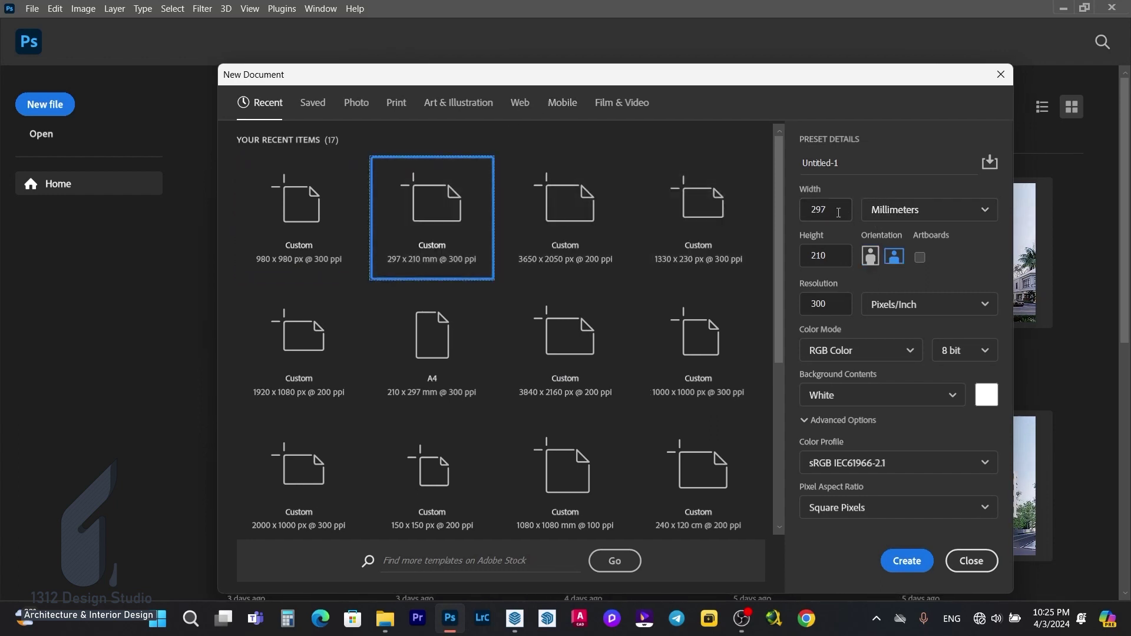
left_click(564, 221)
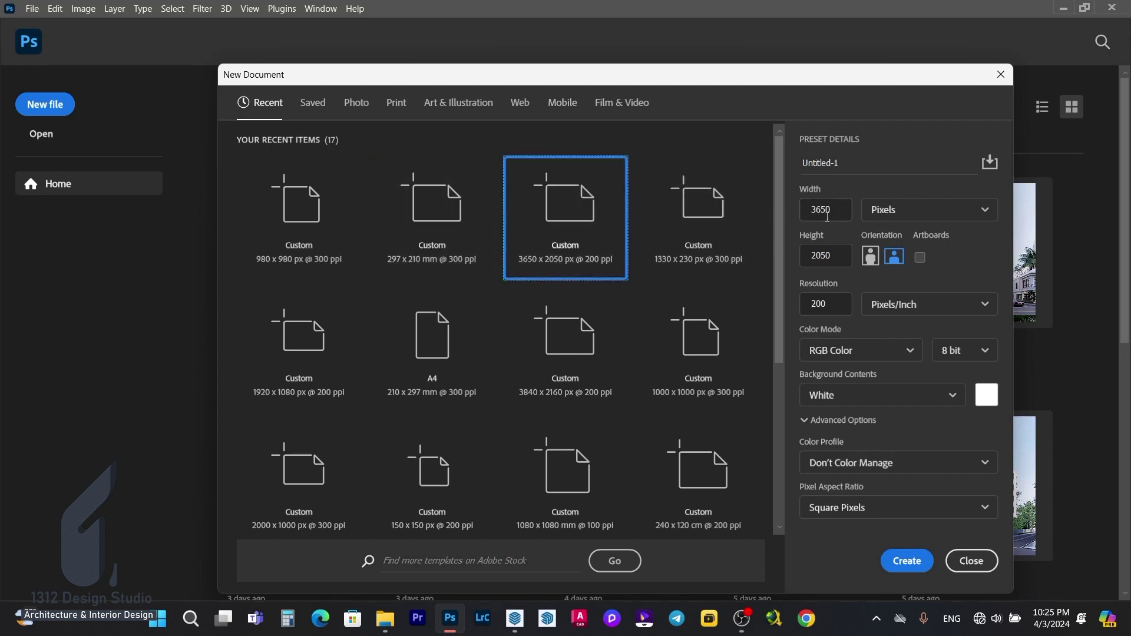
left_click_drag(819, 214, 805, 215)
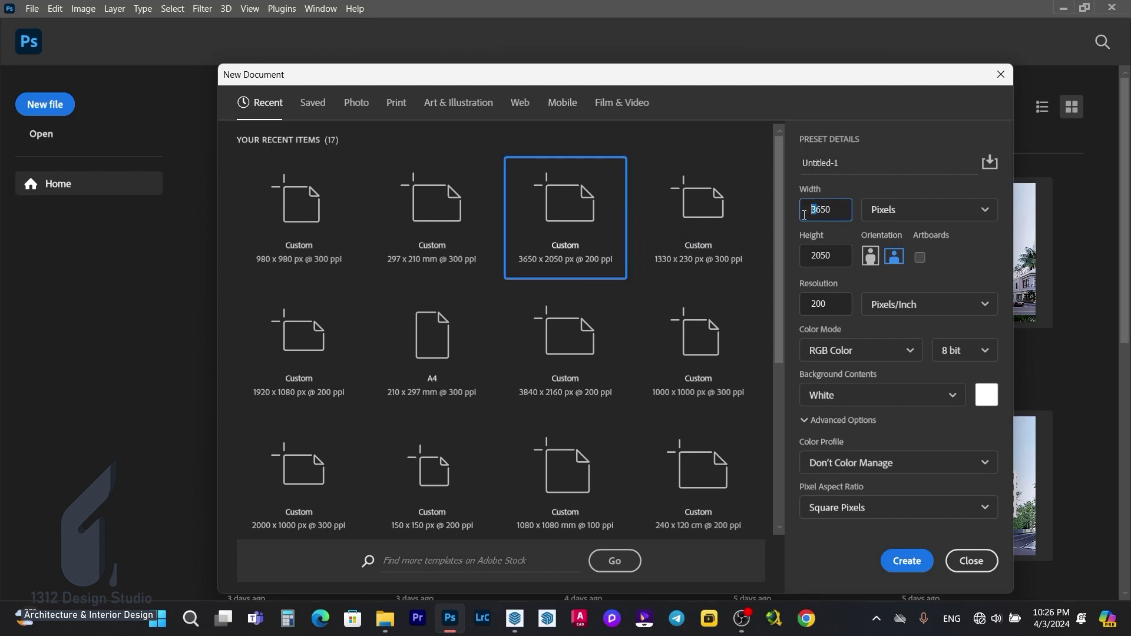
key("BackSpace")
double_click(826, 259)
type("65")
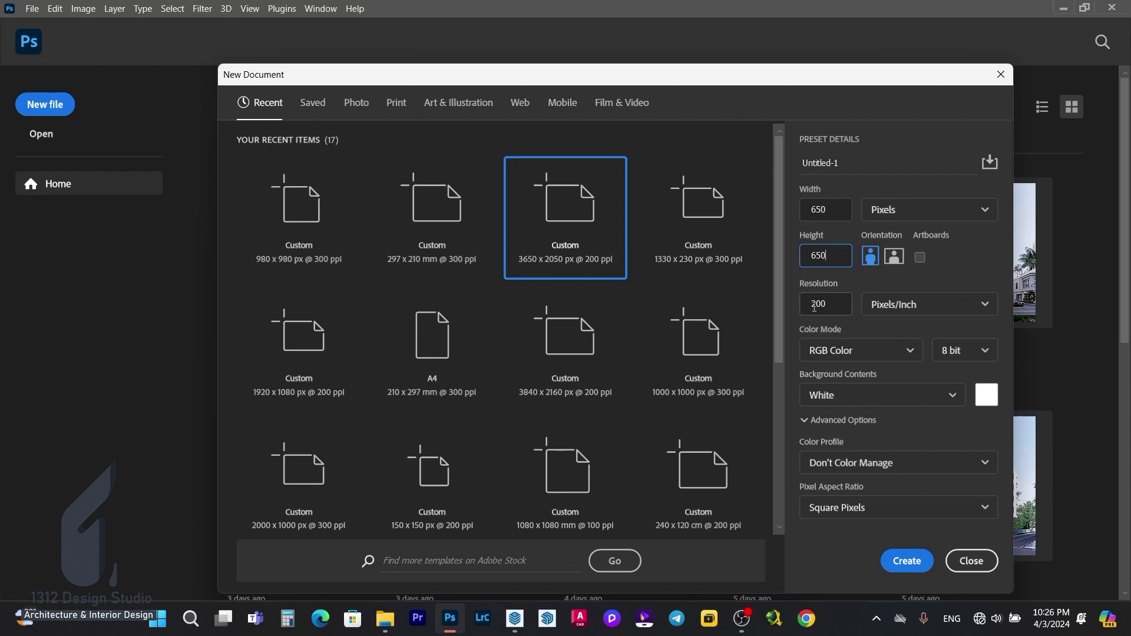
left_click(817, 306)
key("BackSpace")
type("1")
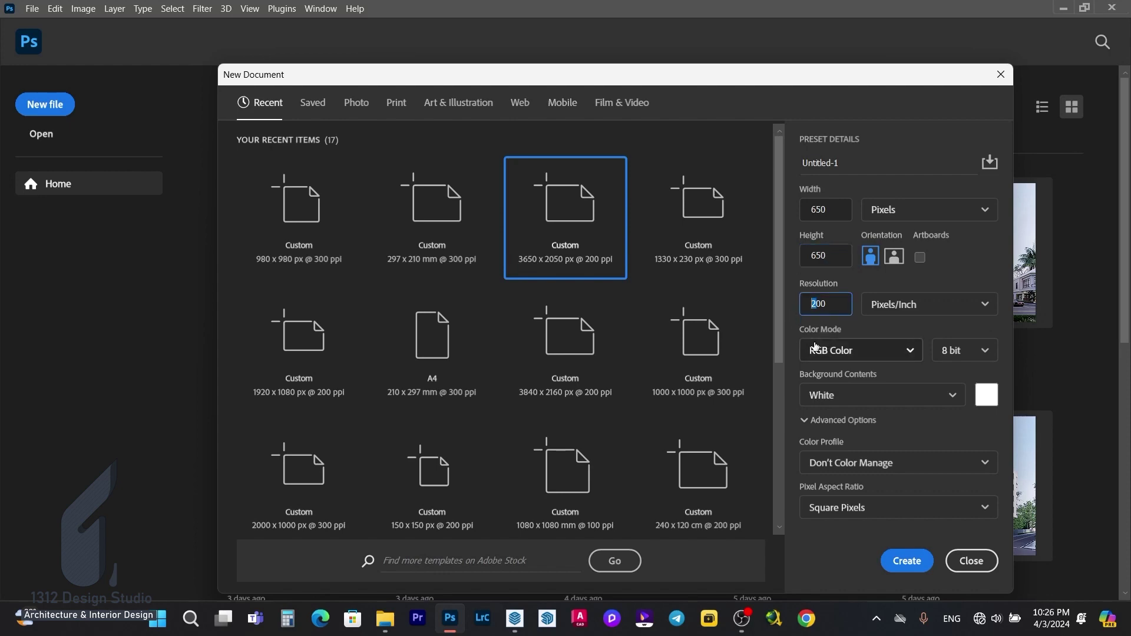
left_click(909, 557)
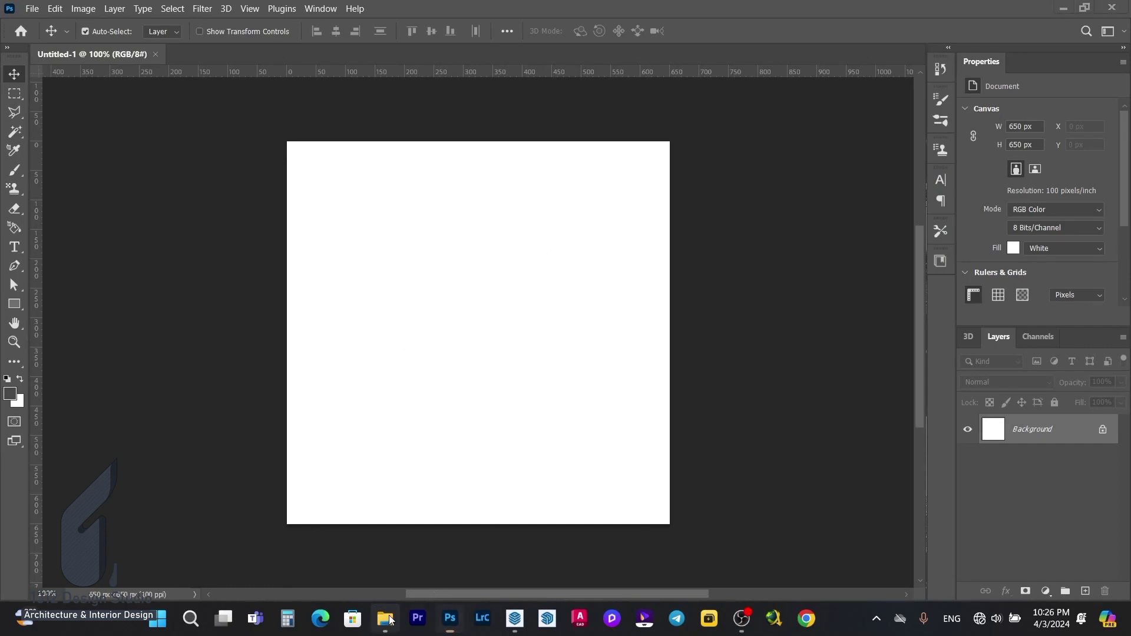
Step: Drag concrete 2 from Desktop > Pattern Layout > Concrete onto the canvas and scale it to fill
left_click(386, 618)
left_click(104, 221)
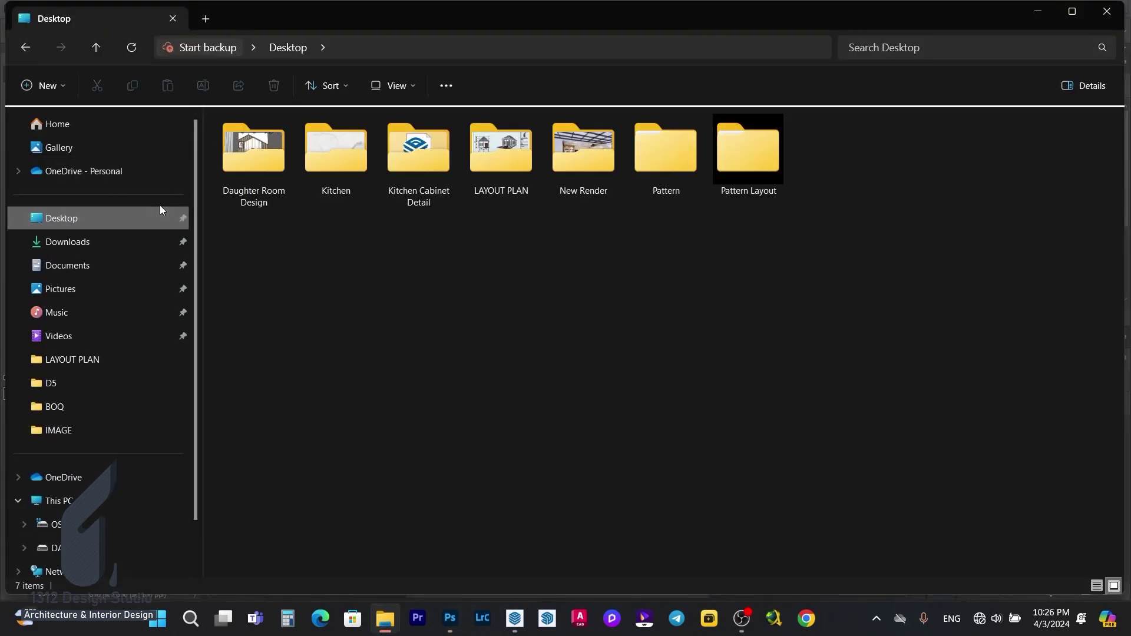
double_click(751, 172)
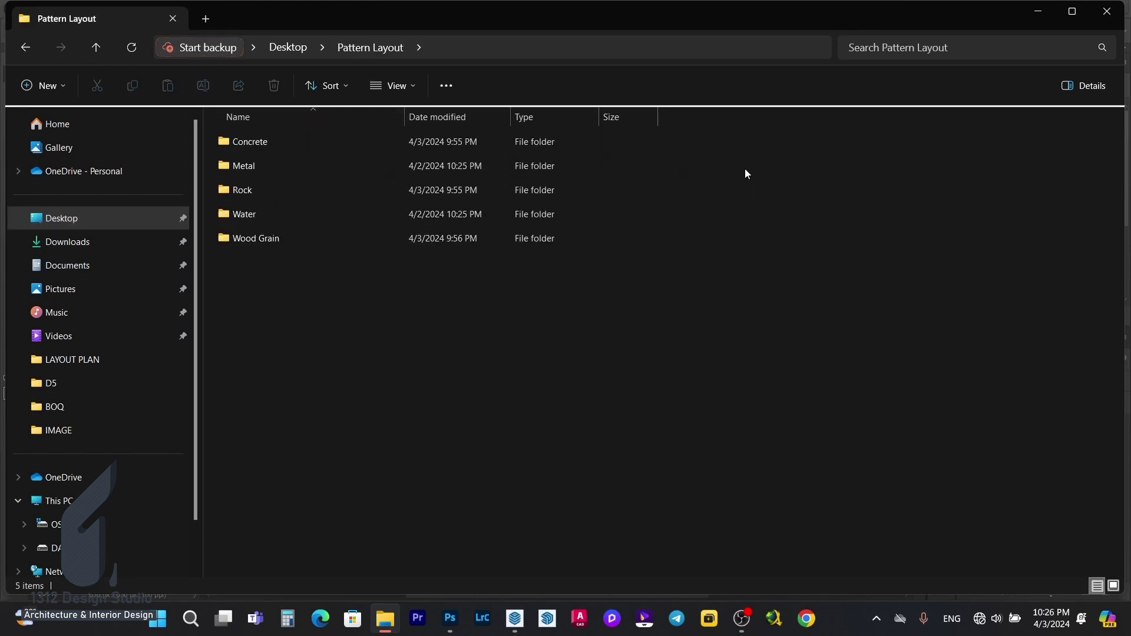
left_click(306, 143)
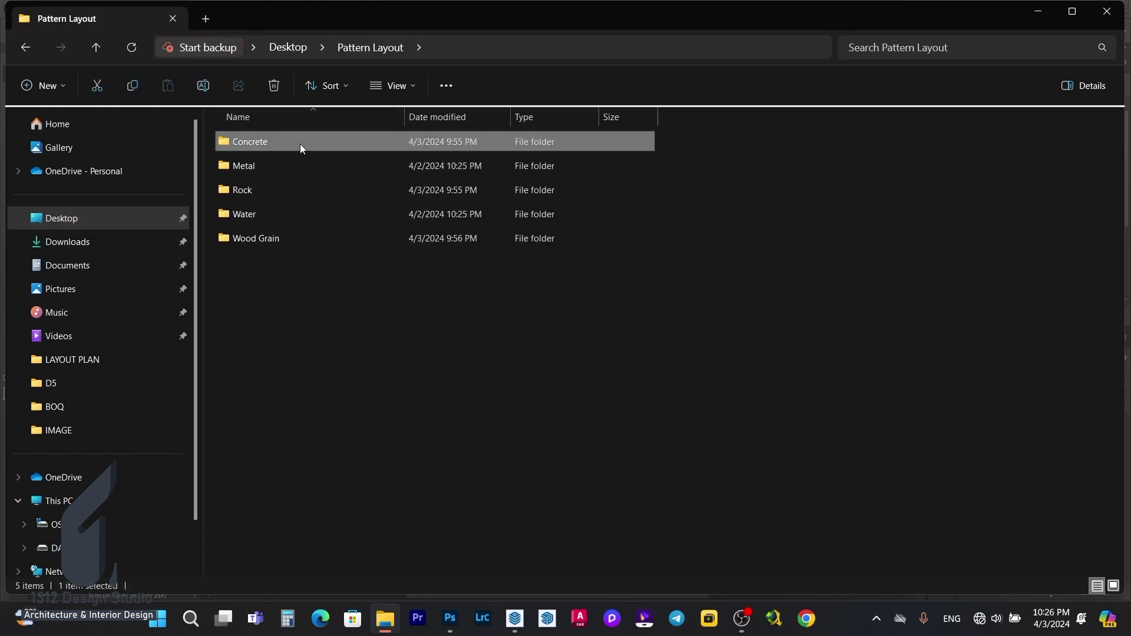
double_click(306, 143)
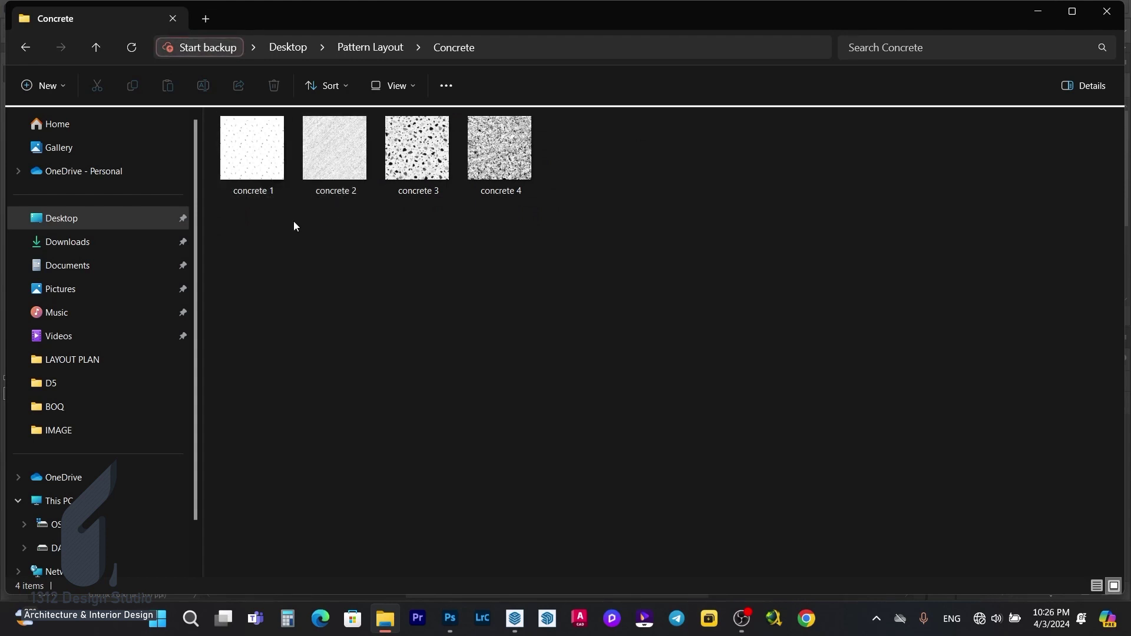
left_click_drag(329, 153, 442, 392)
left_click_drag(490, 340, 668, 517)
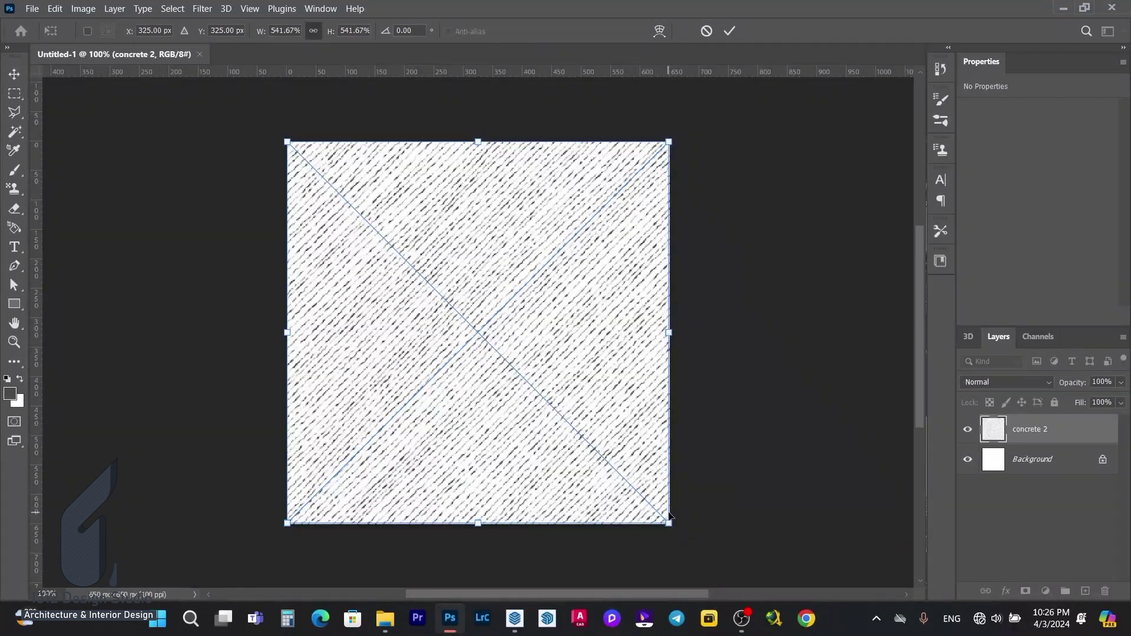
key("Return")
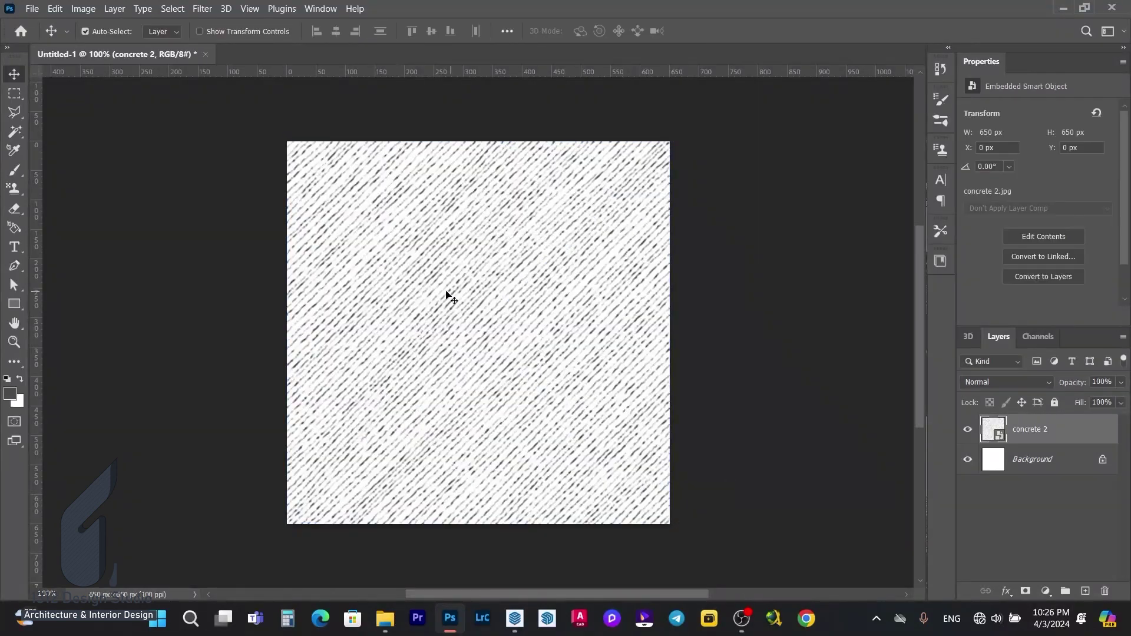
Step: Start Save a Copy and create a Layout Pattern folder on the Desktop
left_click(32, 9)
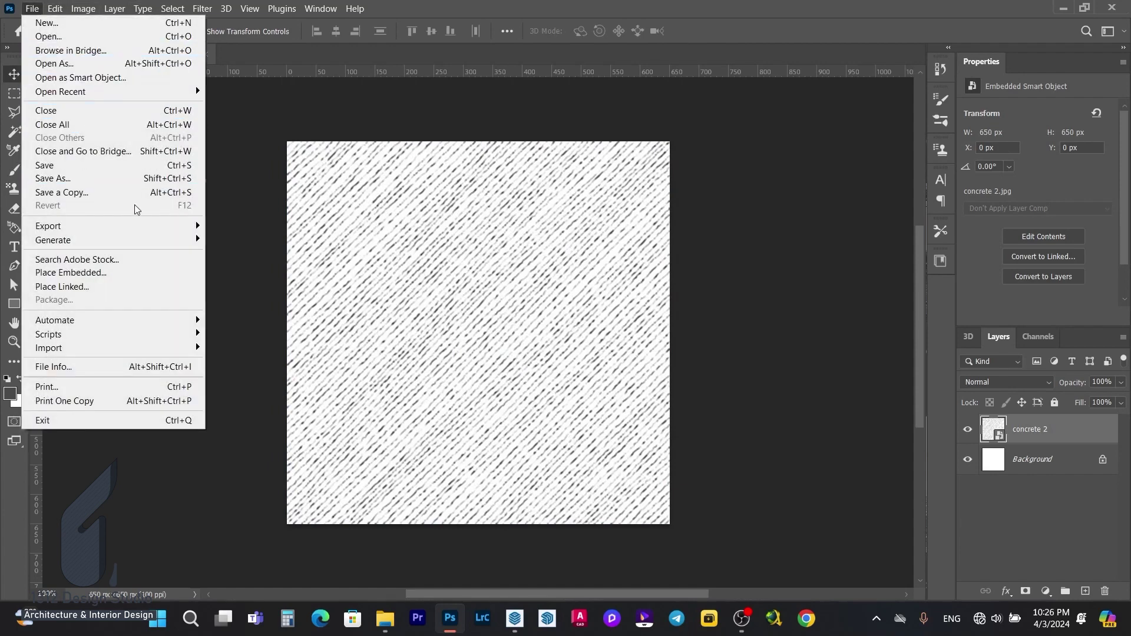
left_click(155, 192)
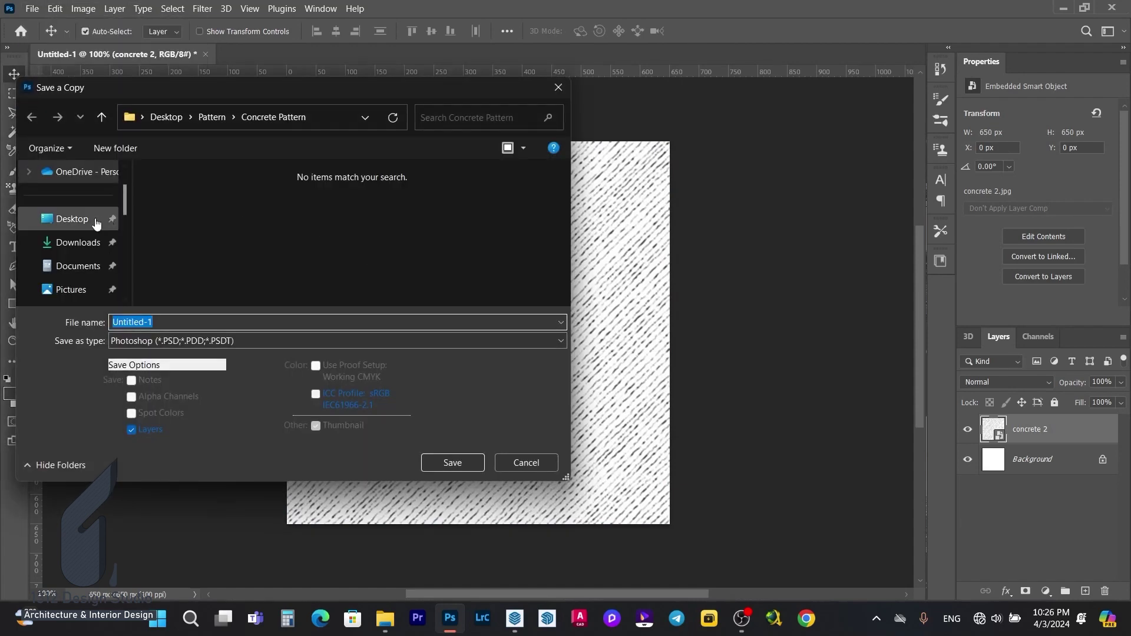
left_click(92, 222)
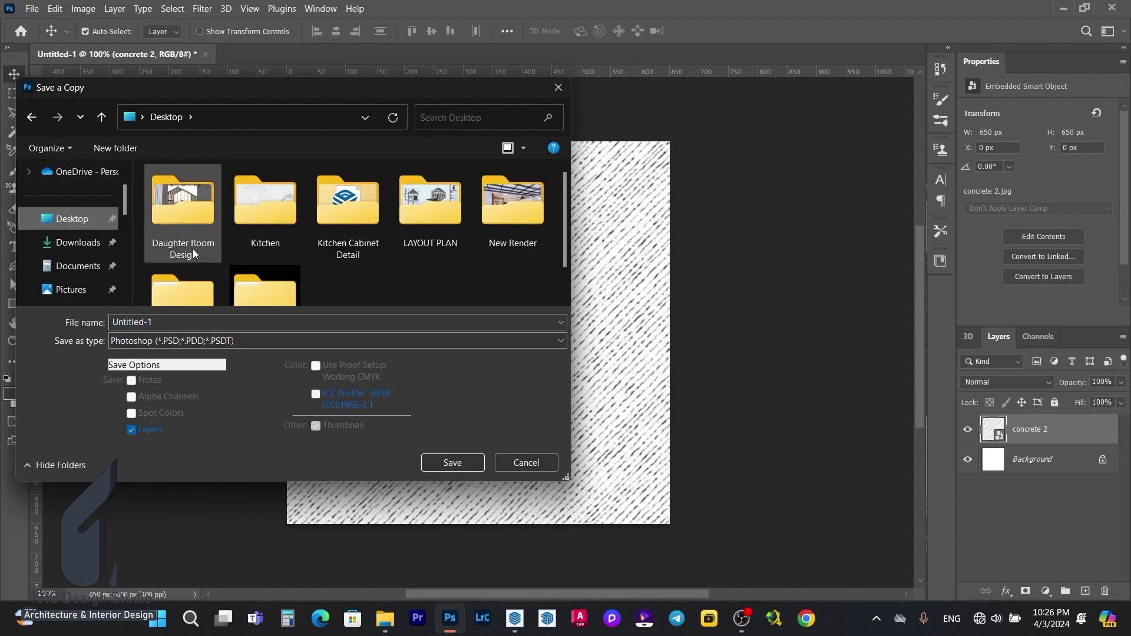
right_click(372, 278)
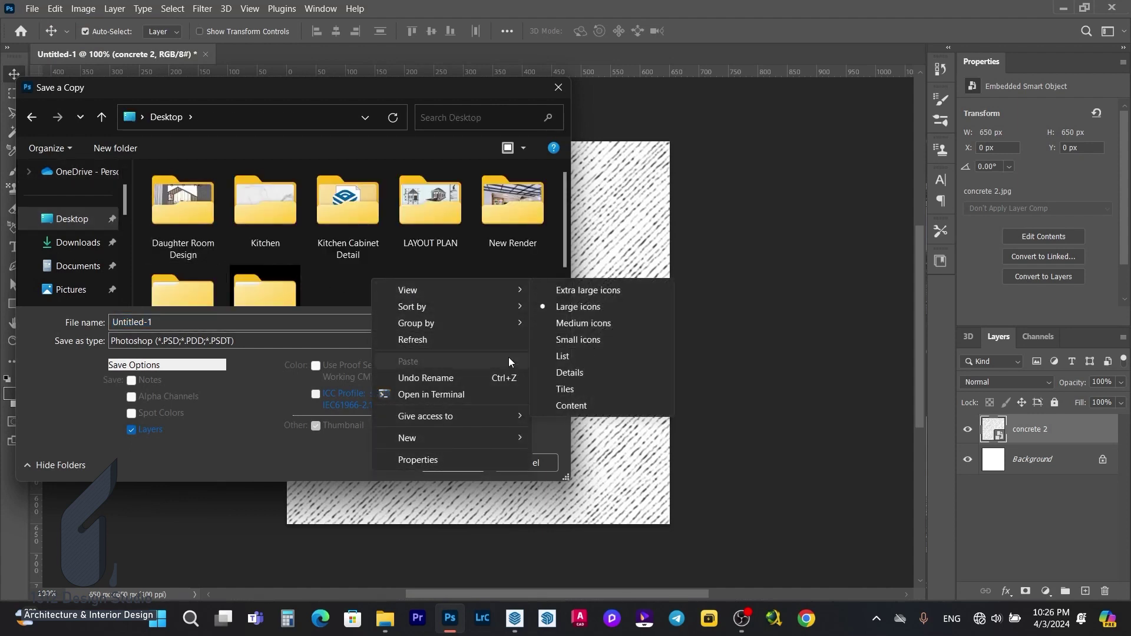
mouse_move(517, 444)
left_click(569, 246)
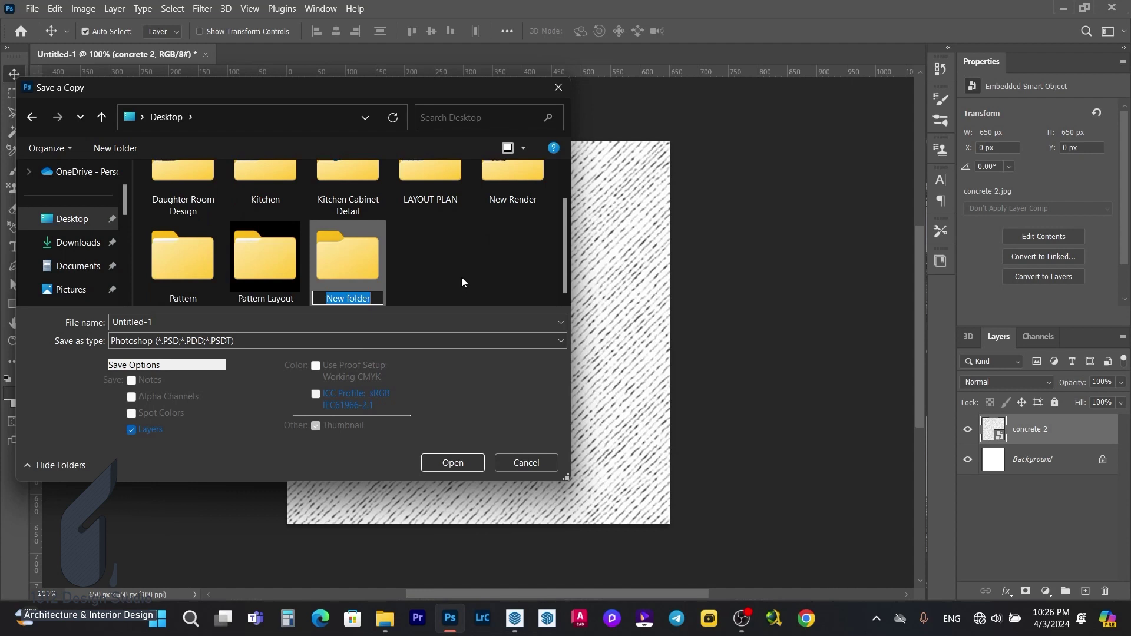
type("Lay")
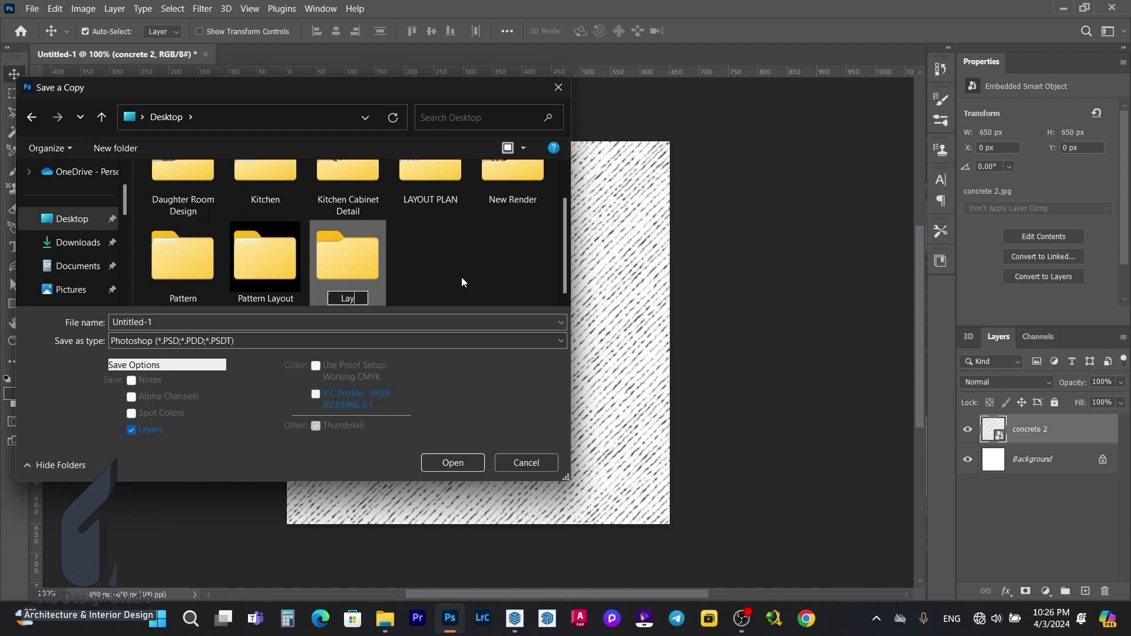
type("out Pattern")
key("Return")
key("Return")
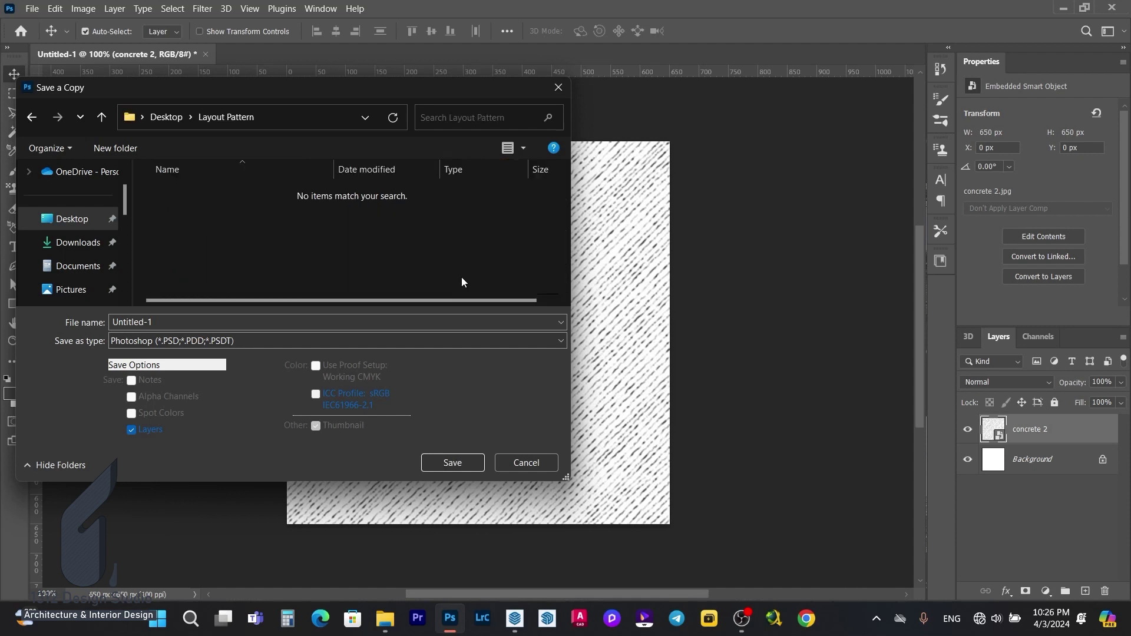
Step: Create a Concrete folder inside Layout Pattern
right_click(262, 248)
mouse_move(392, 411)
left_click(445, 406)
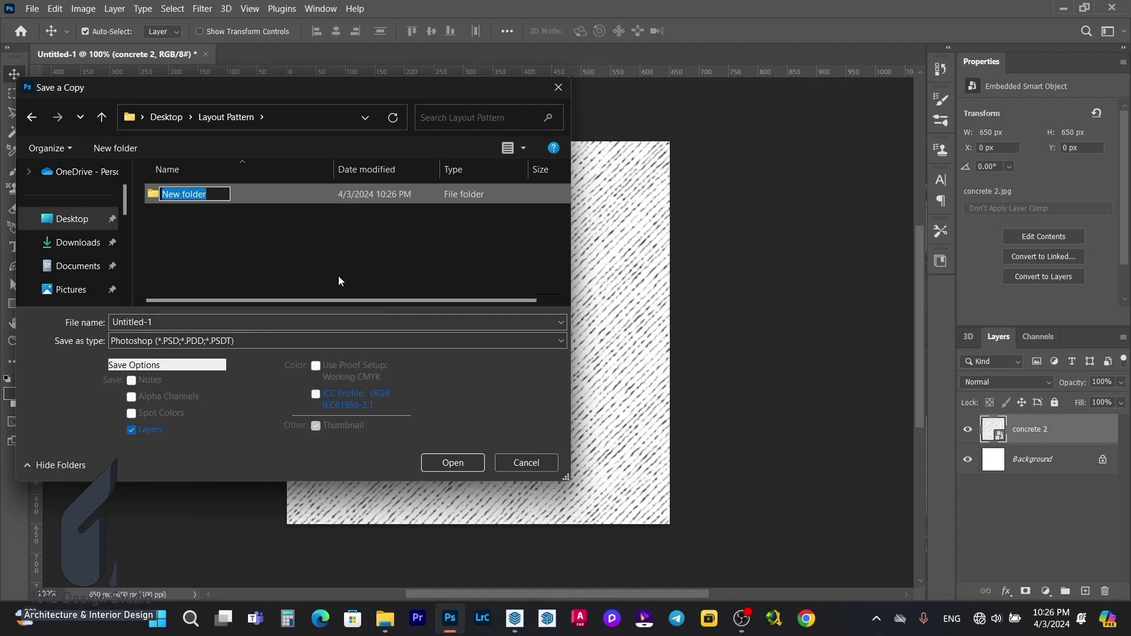
type("Concr")
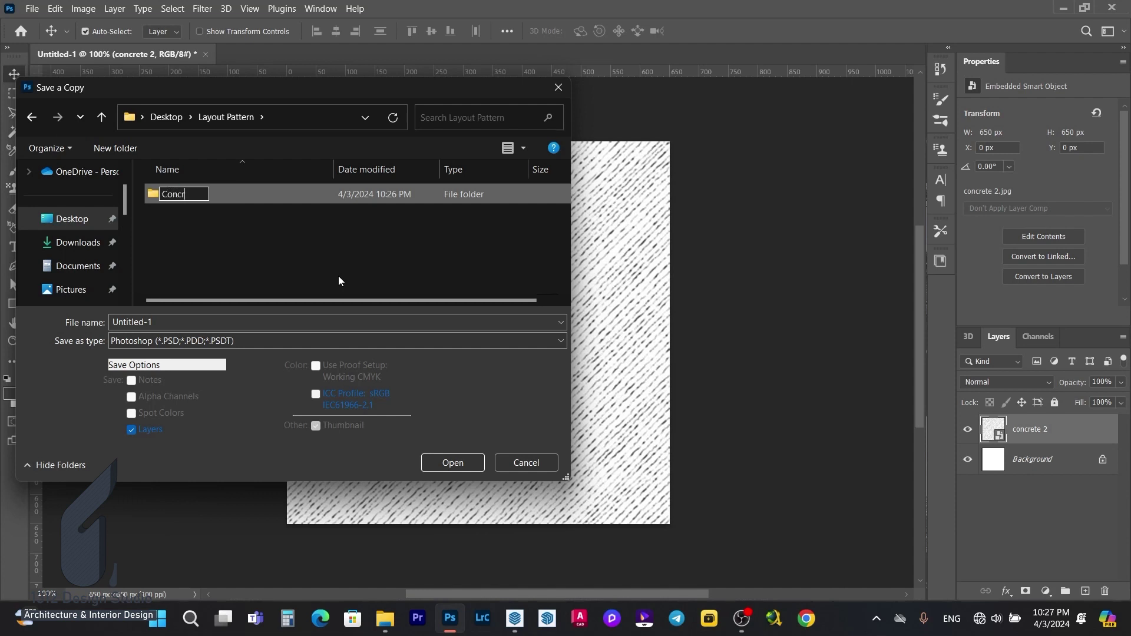
type("ete")
key("Return")
key("Return")
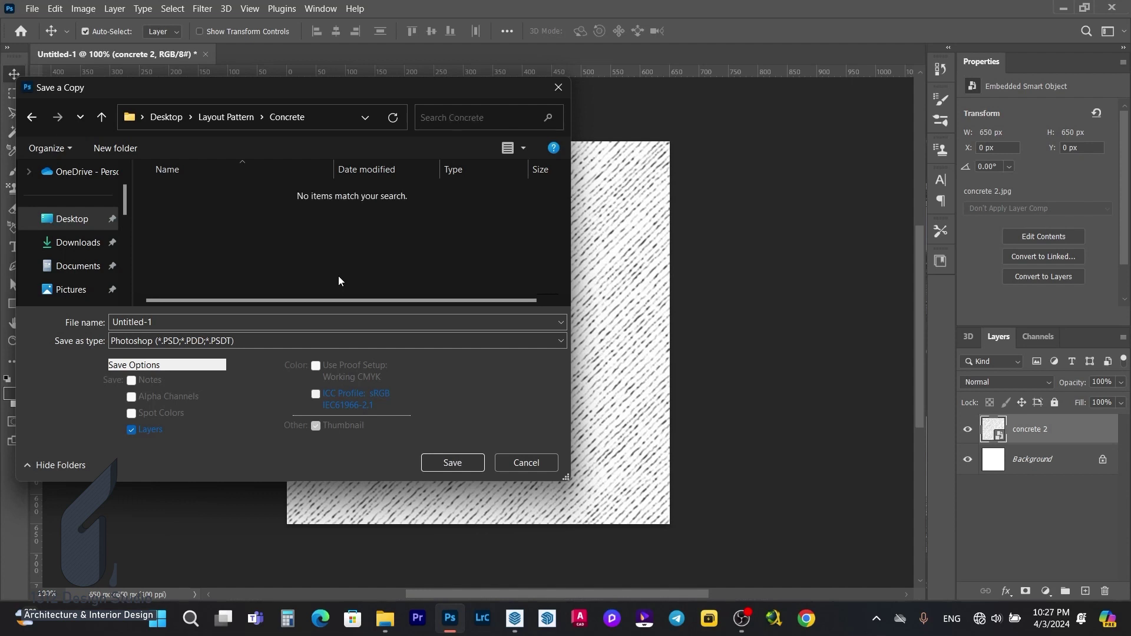
Step: Save the copy as JPEG named concrete 1, accepting the default quality settings
left_click(187, 323)
type("/c")
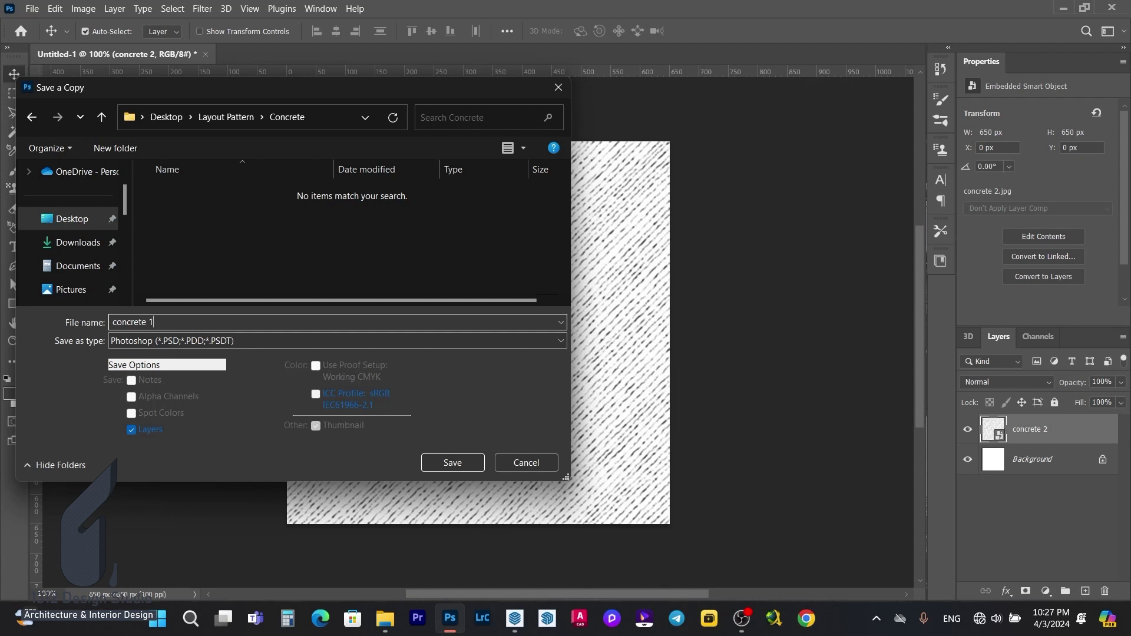
left_click(180, 340)
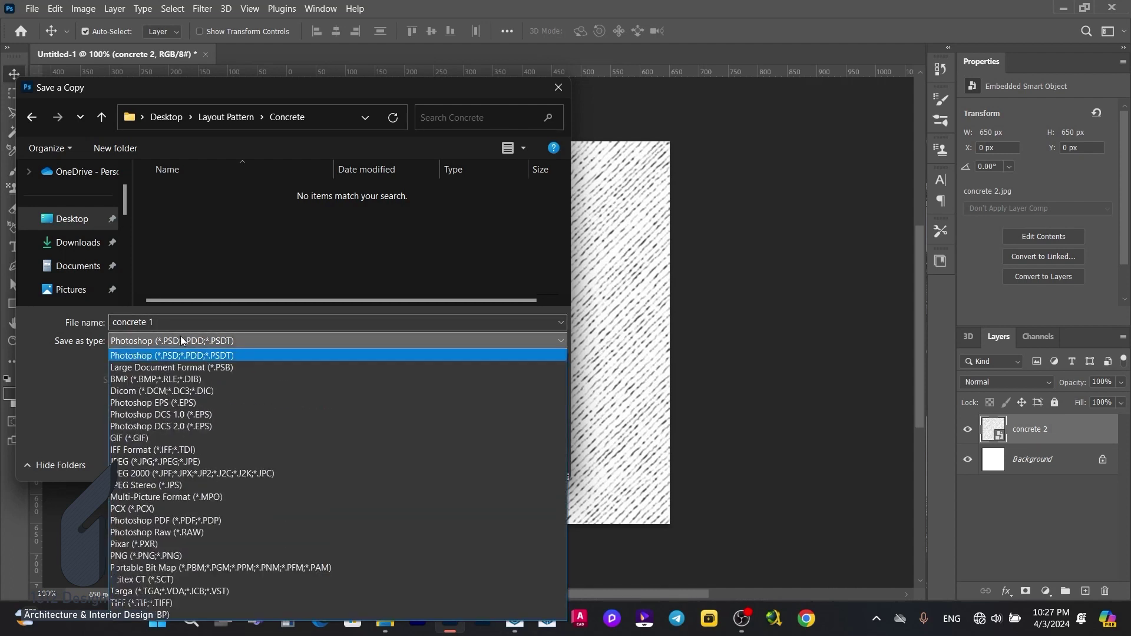
left_click(233, 461)
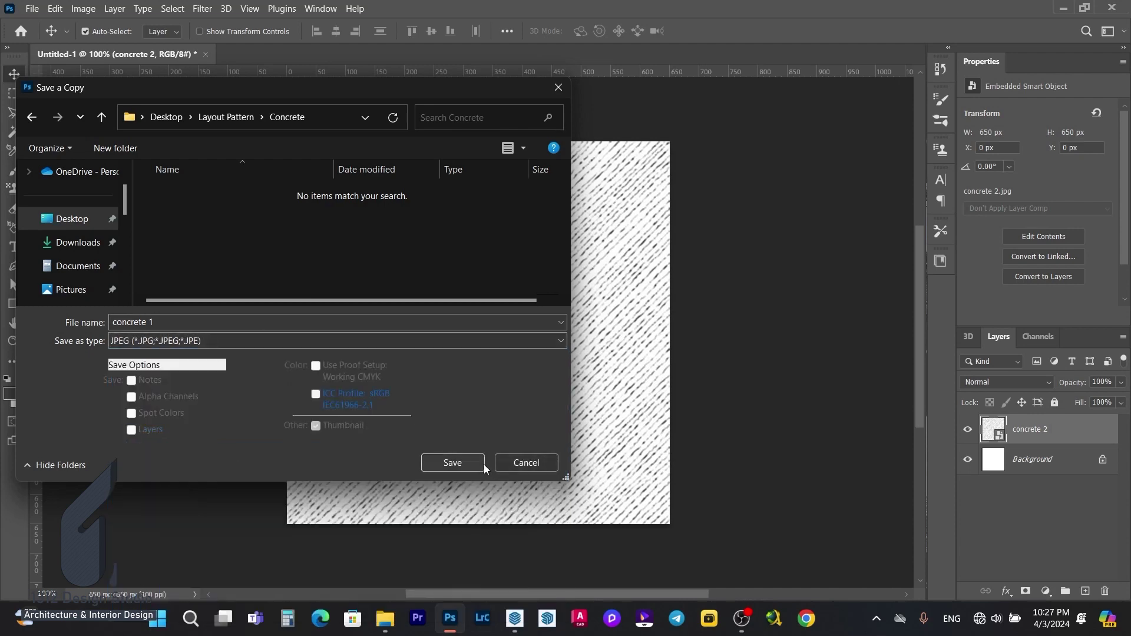
left_click(433, 462)
left_click(645, 144)
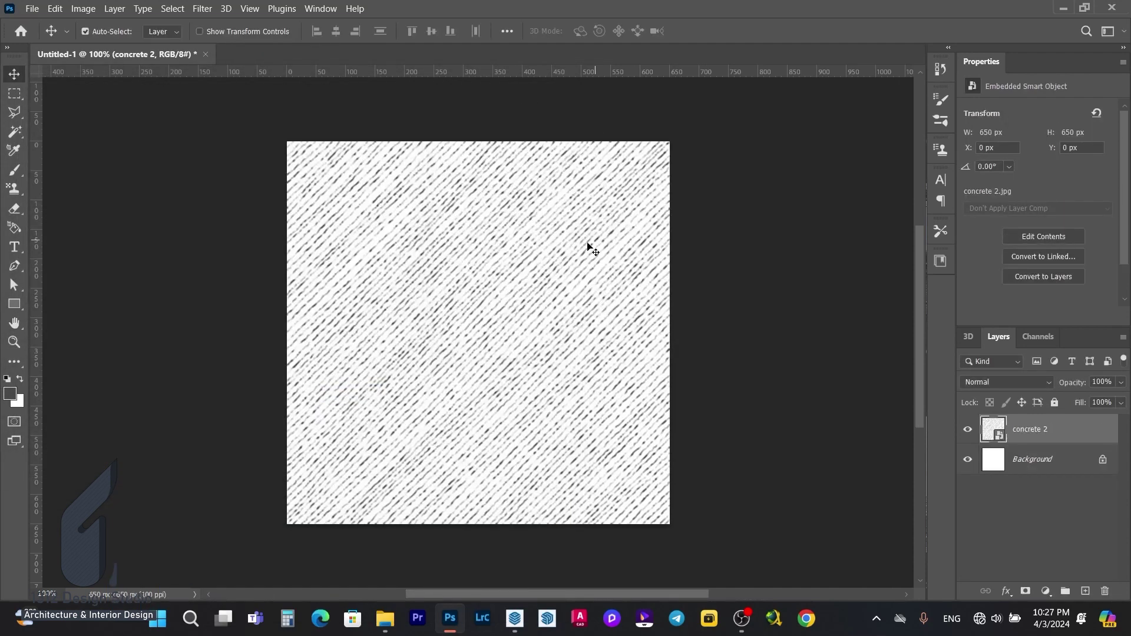
Step: Hide Photoshop and open the Pattern Layout folder on the Desktop in File Explorer
left_click(1064, 8)
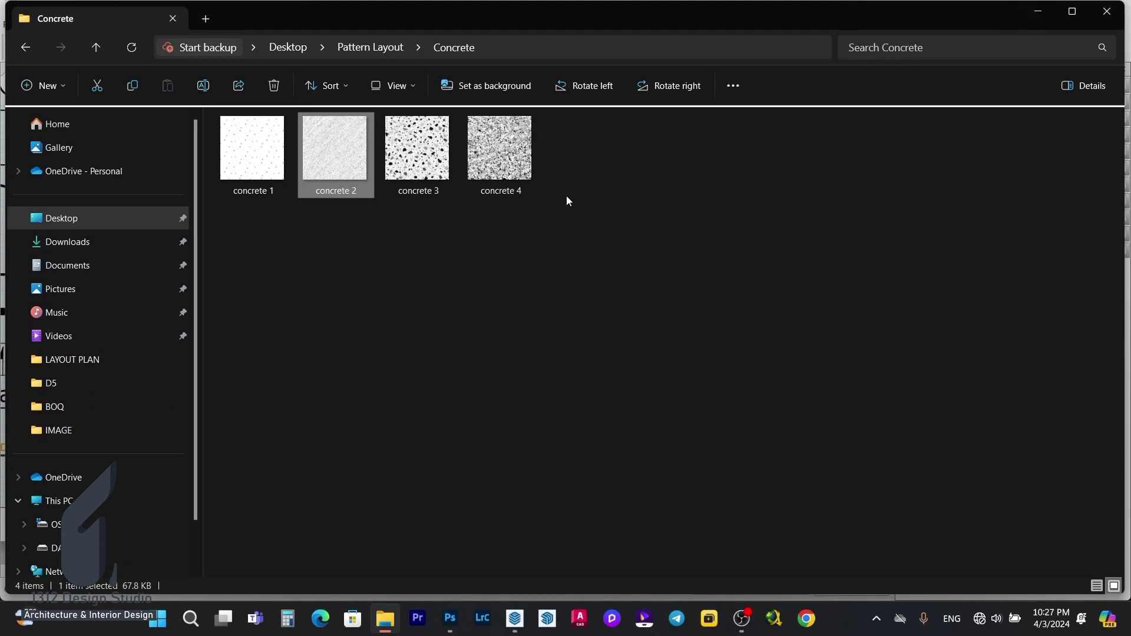
left_click(113, 220)
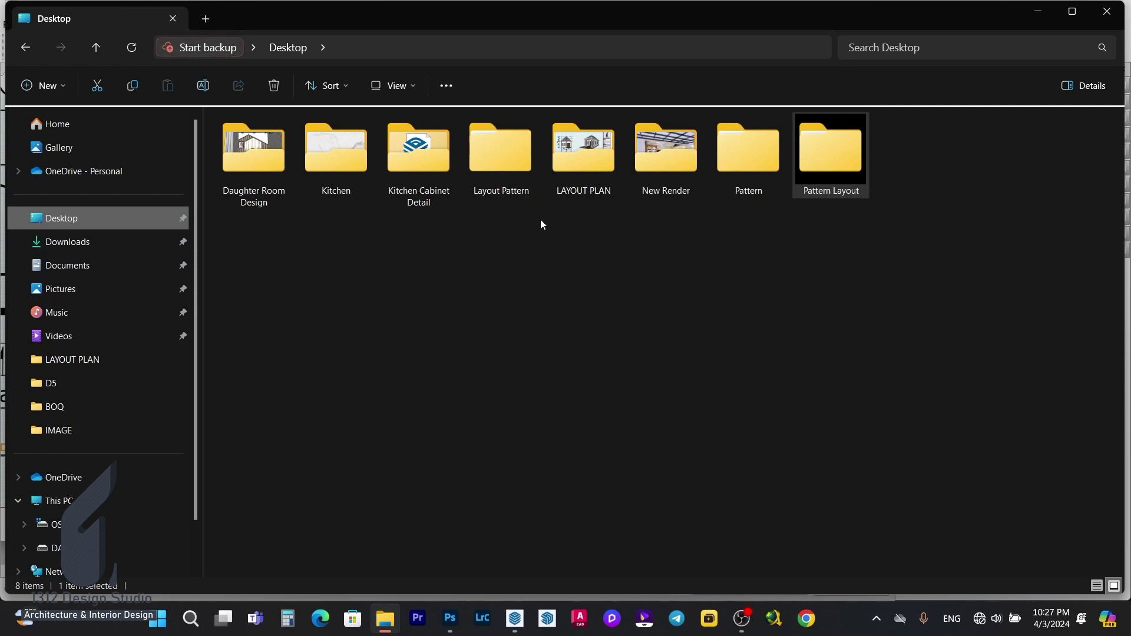
double_click(501, 162)
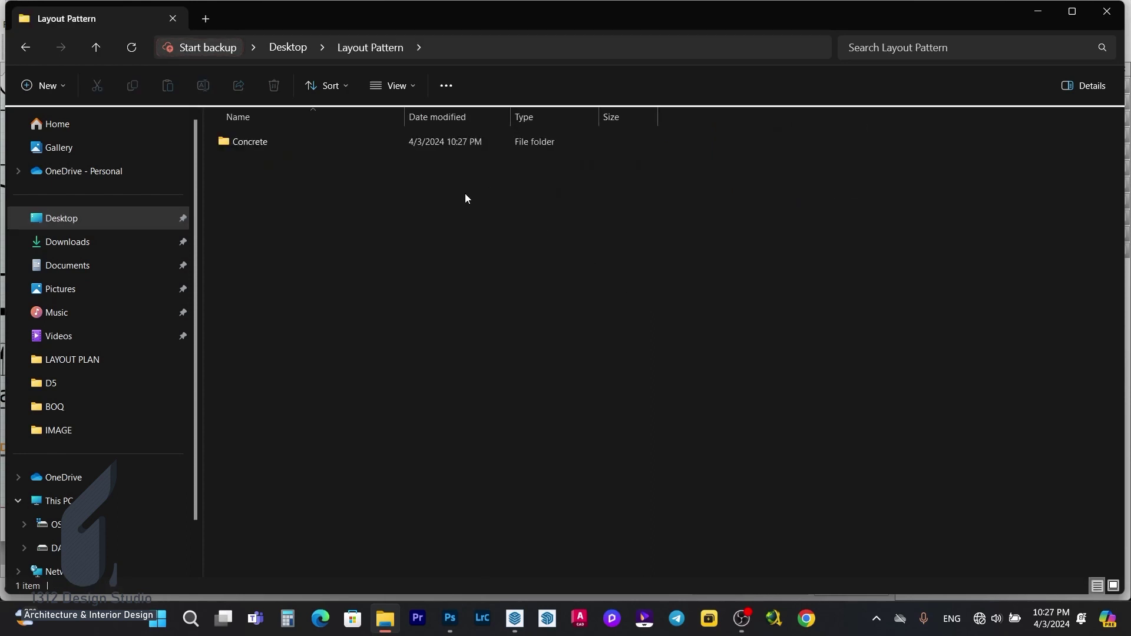
left_click(295, 48)
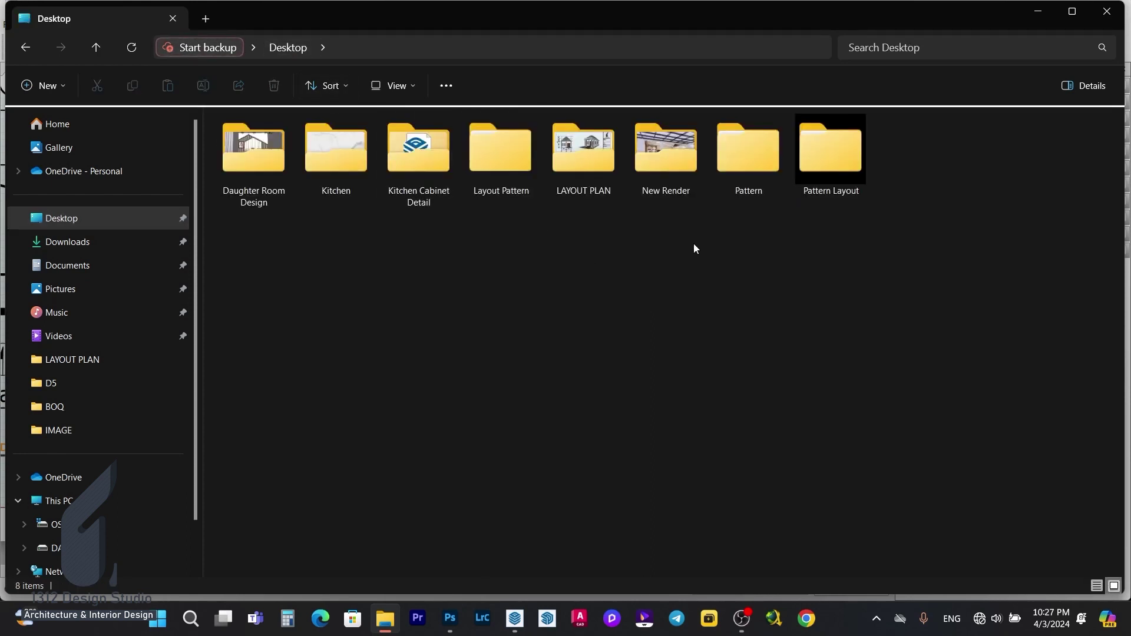
double_click(842, 151)
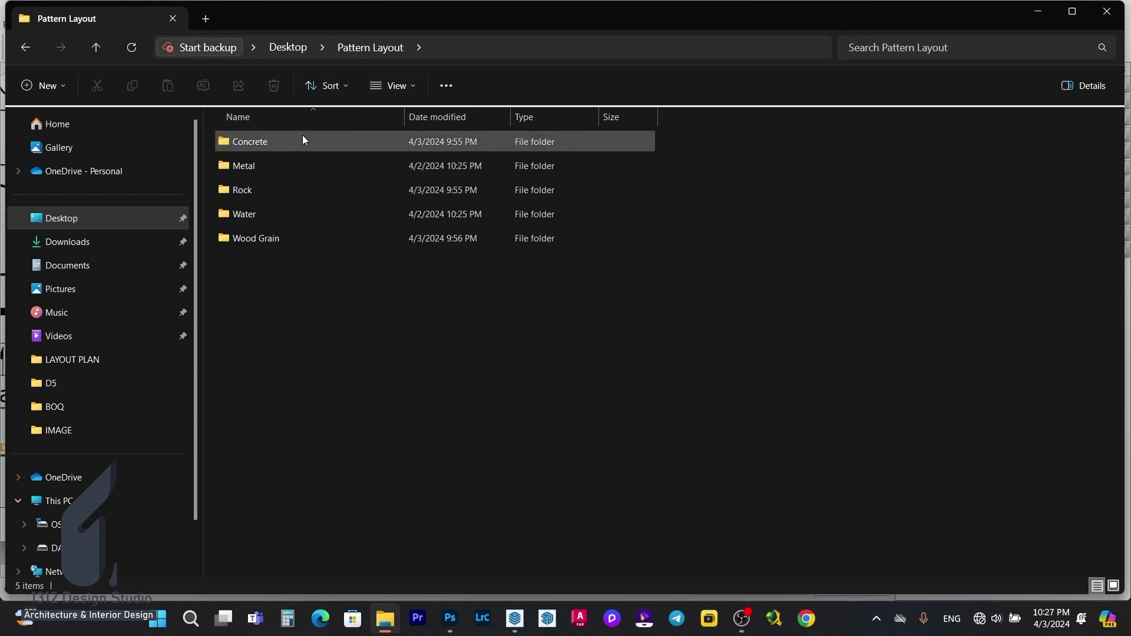
Step: Look over the Concrete and Wood Grain subfolders, then return to LayOut
left_click(276, 142)
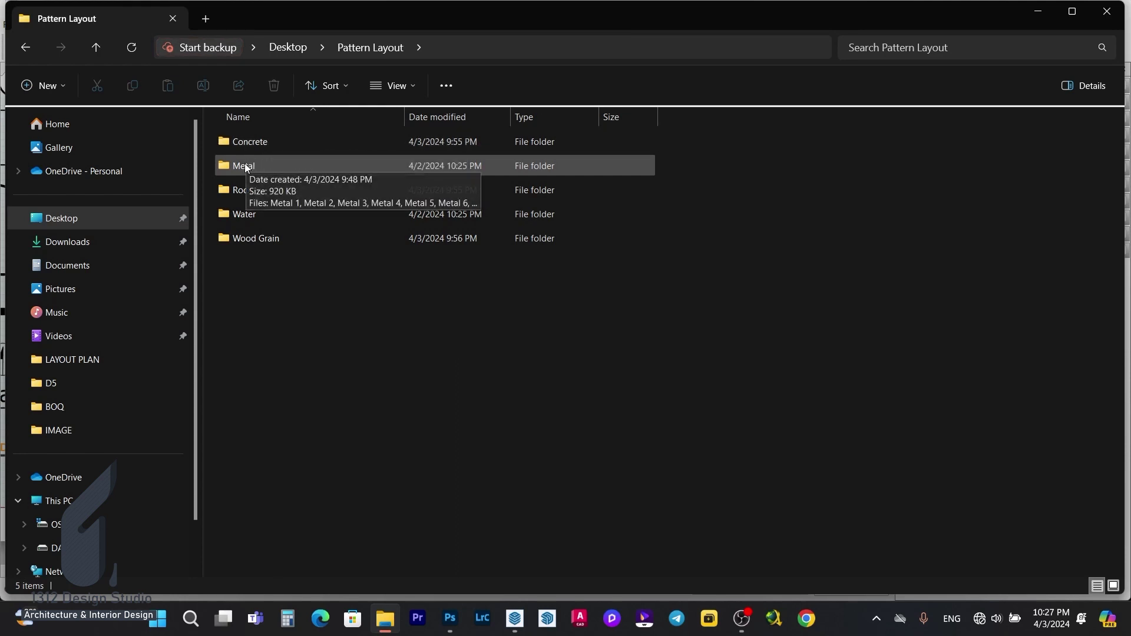
left_click(263, 143)
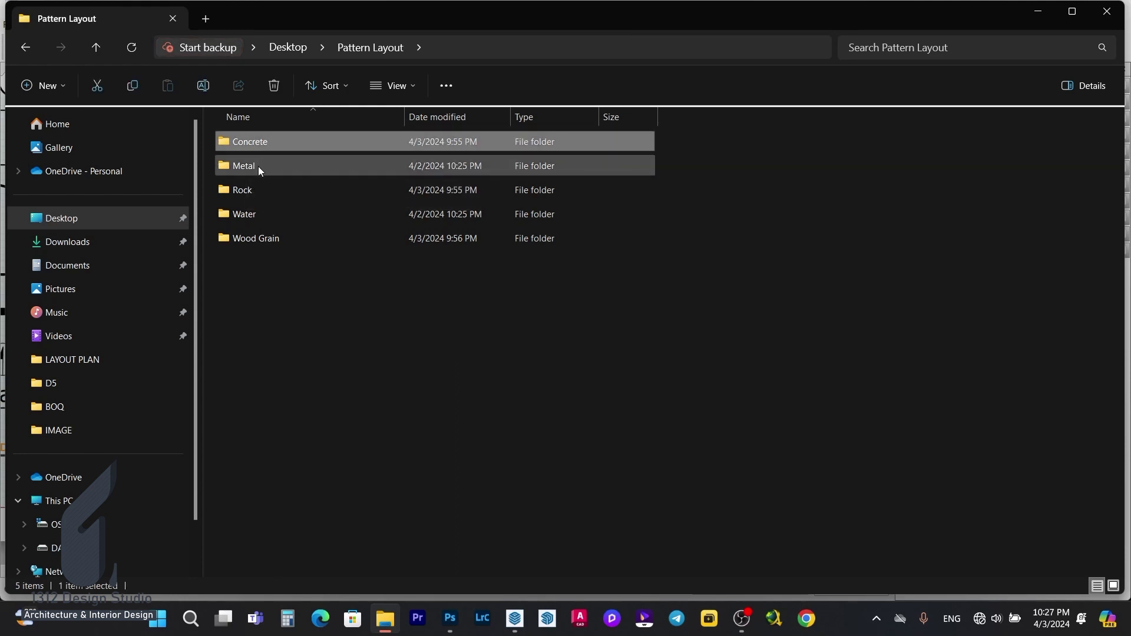
left_click(275, 240)
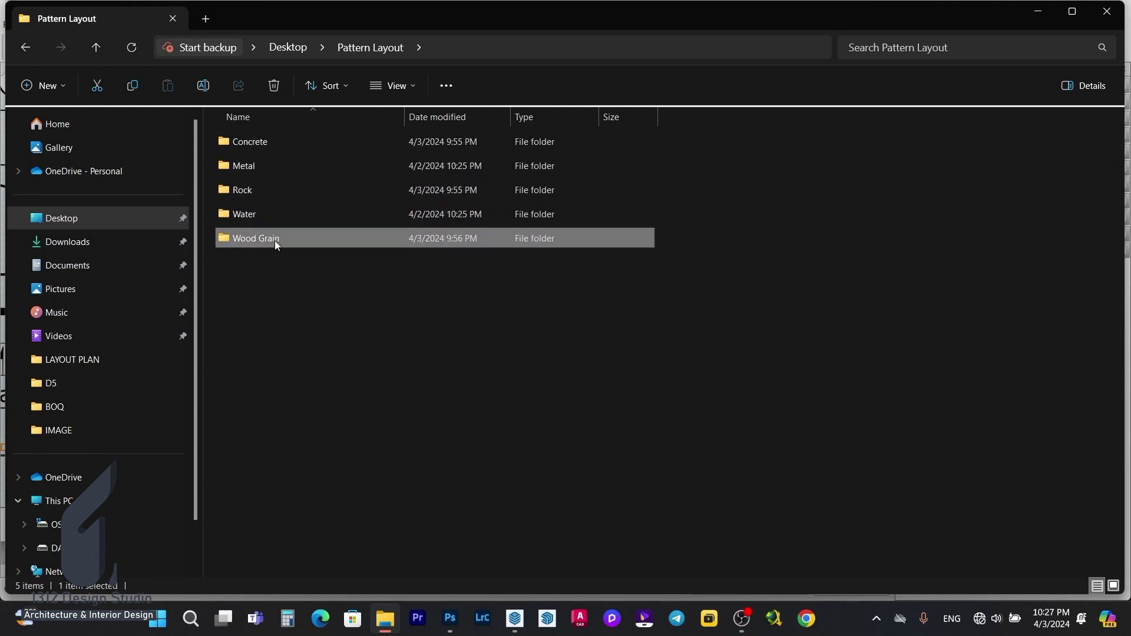
left_click(975, 230)
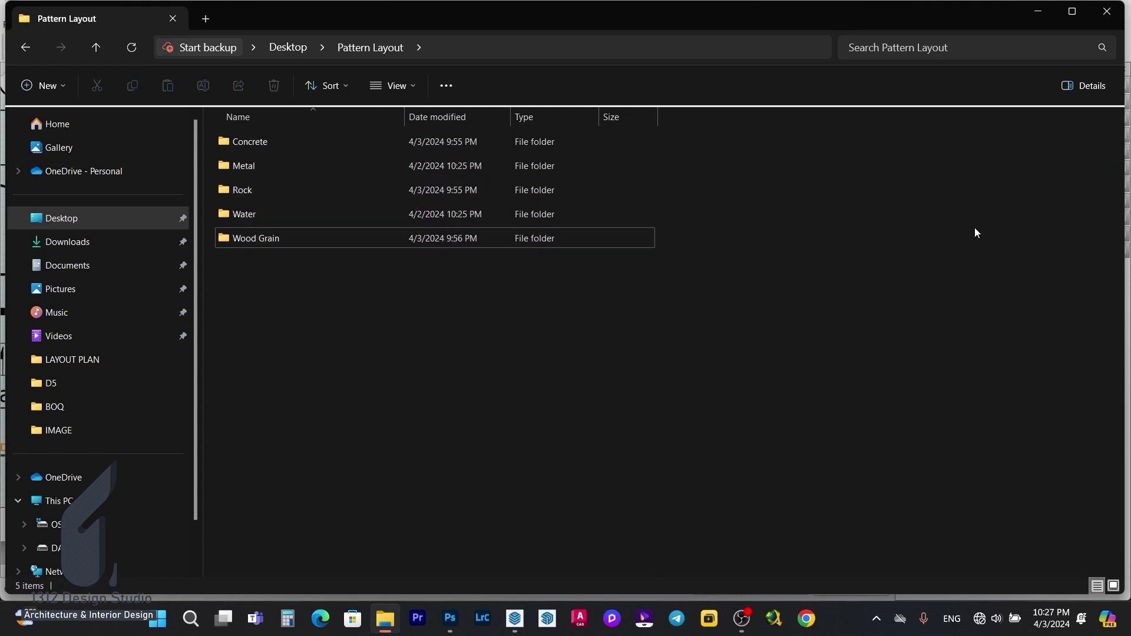
left_click(515, 618)
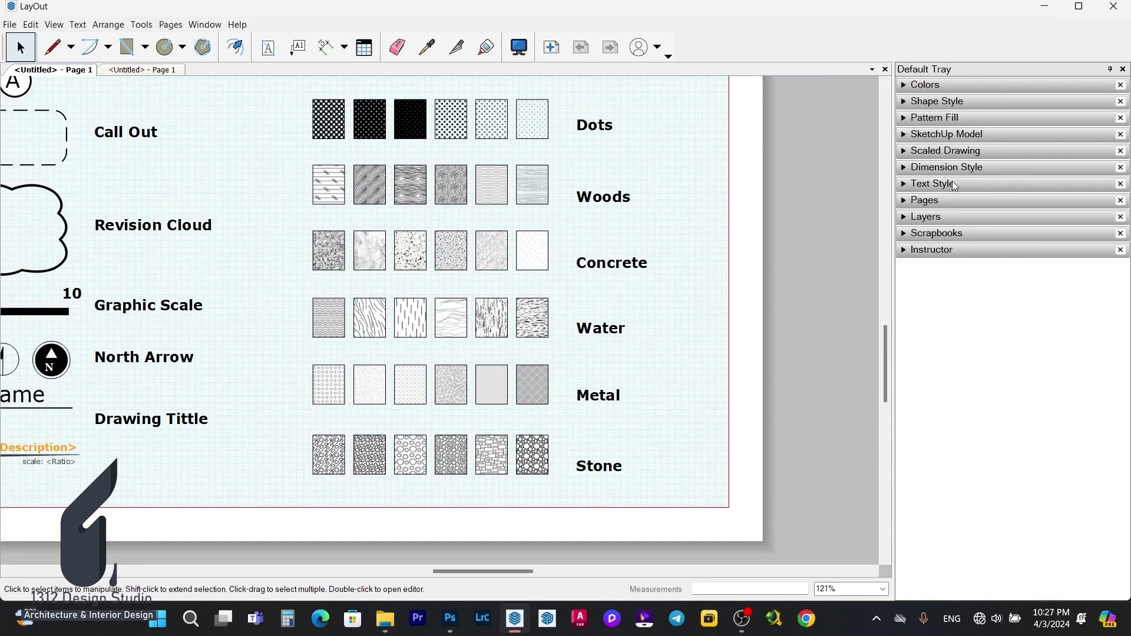
Step: Through 'Add custom collection...', add Desktop > Pattern Layout as a Pattern-Fill Images folder
left_click(922, 120)
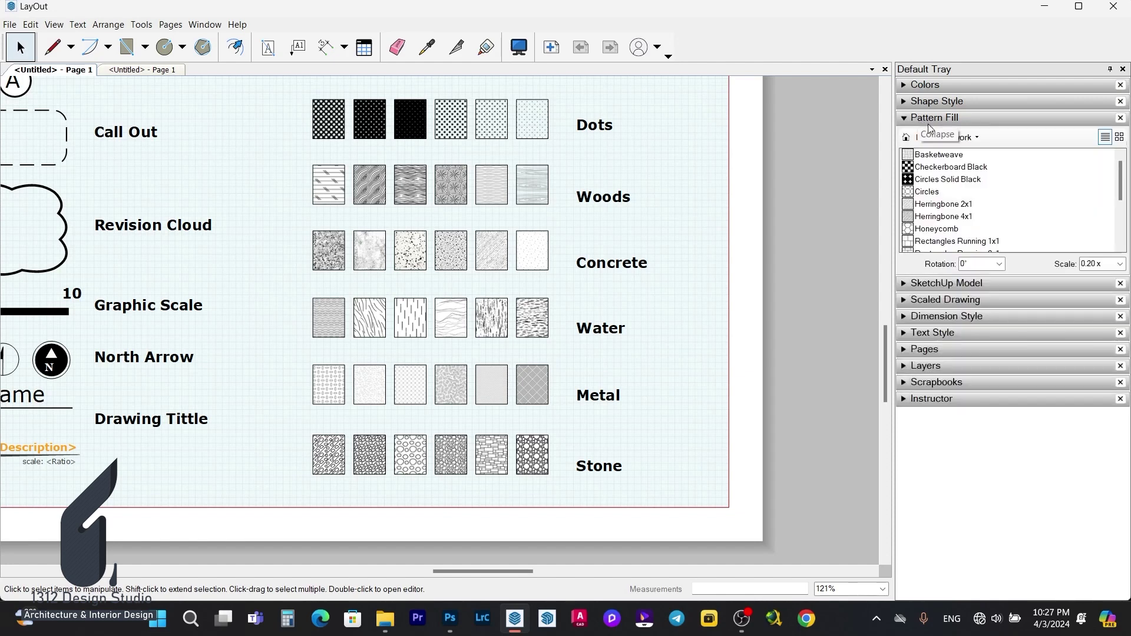
left_click(977, 138)
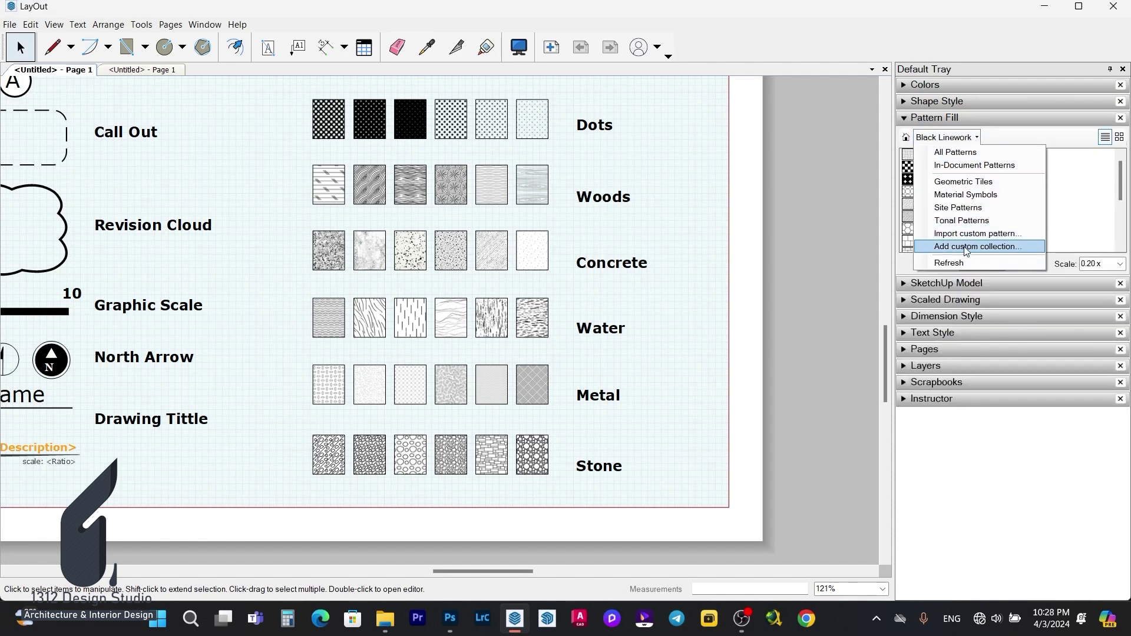
left_click(983, 248)
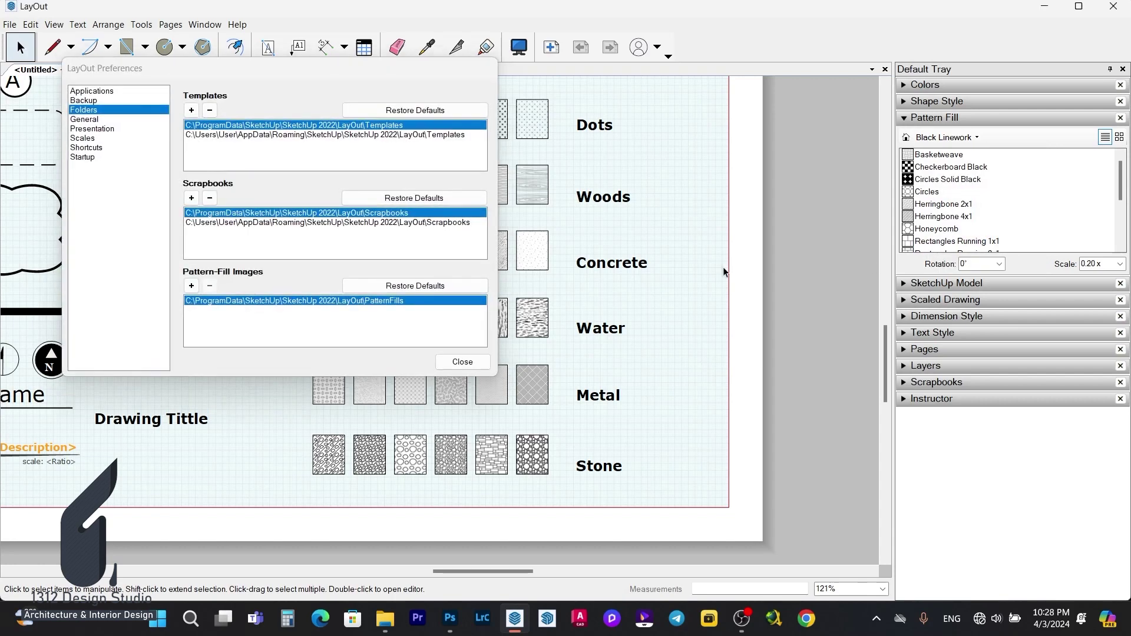
left_click(193, 287)
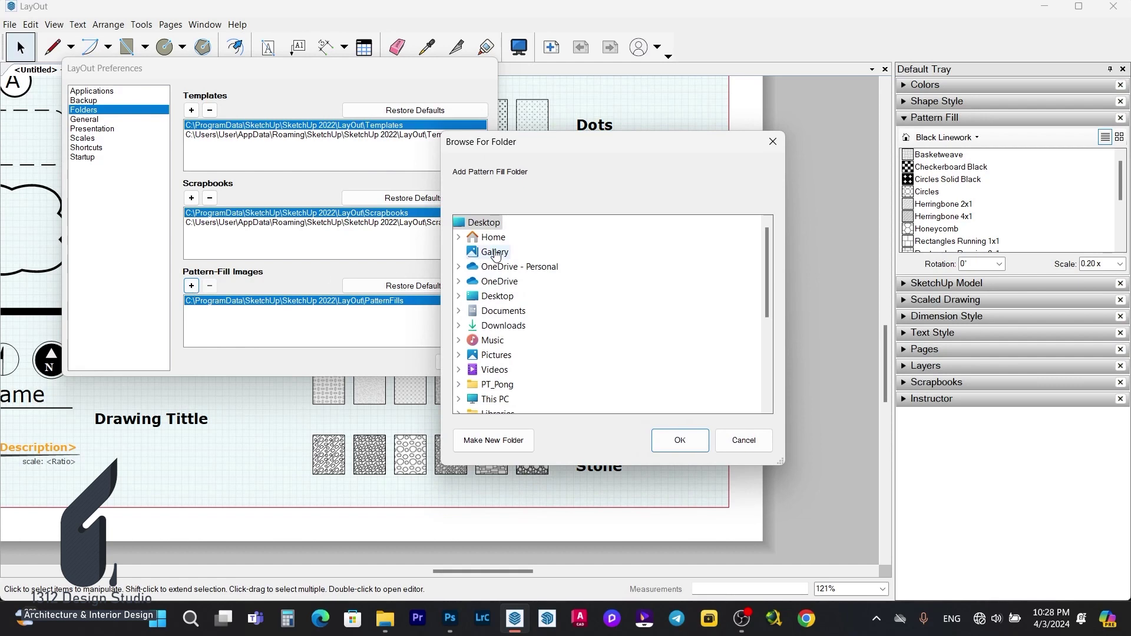
double_click(510, 303)
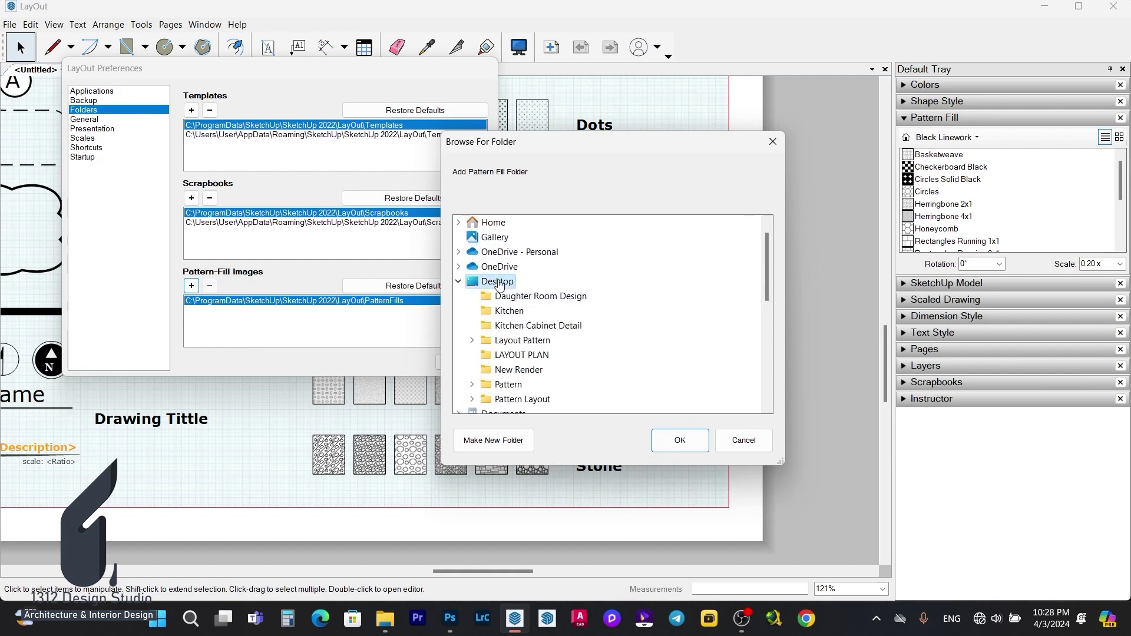
double_click(518, 400)
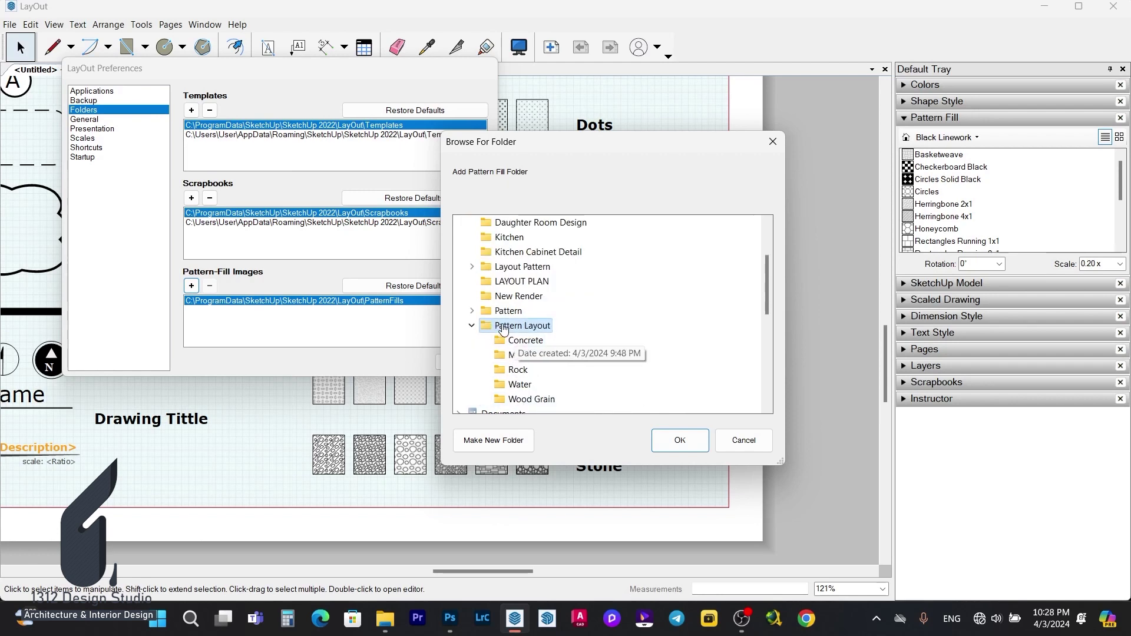
left_click(681, 443)
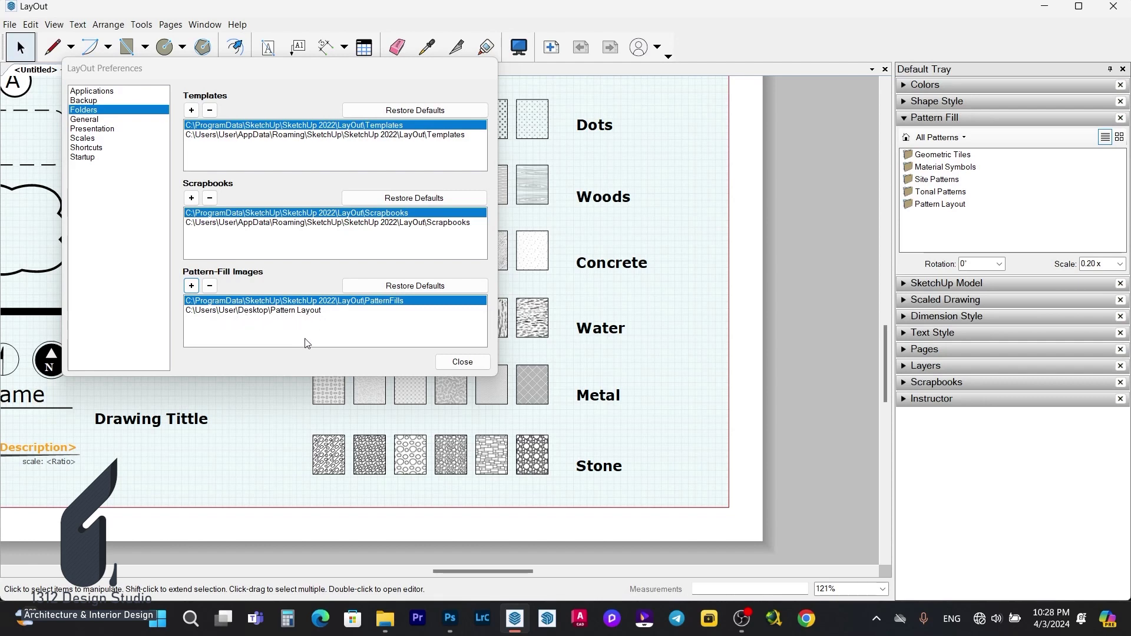
Step: Close Preferences and browse Pattern Layout > Concrete to list concrete 1 through concrete 4
left_click(462, 363)
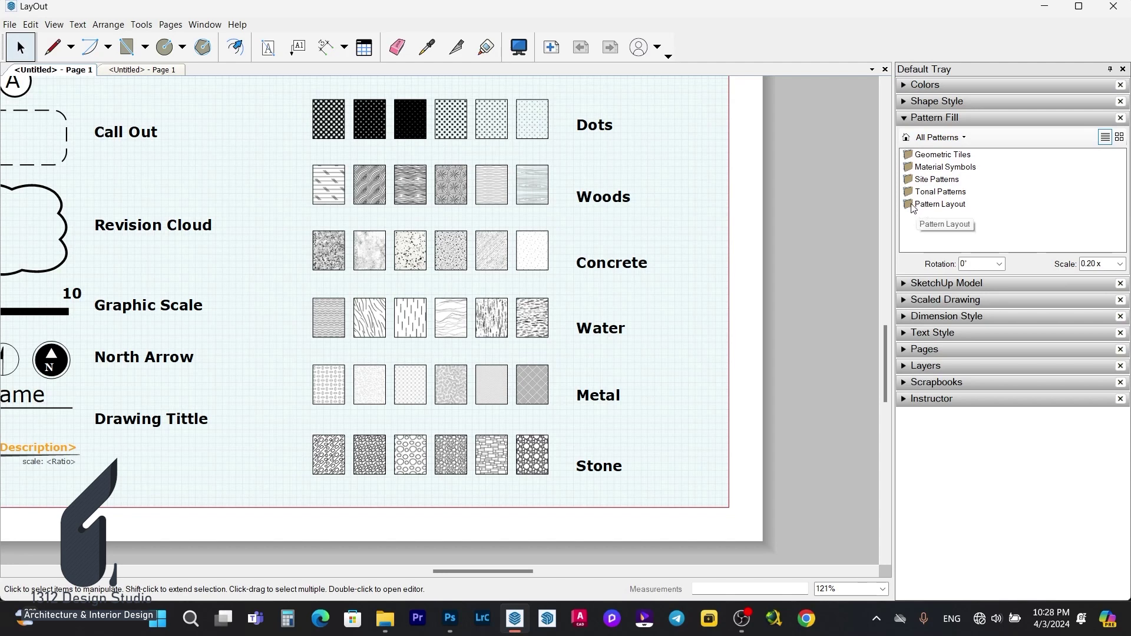
double_click(937, 203)
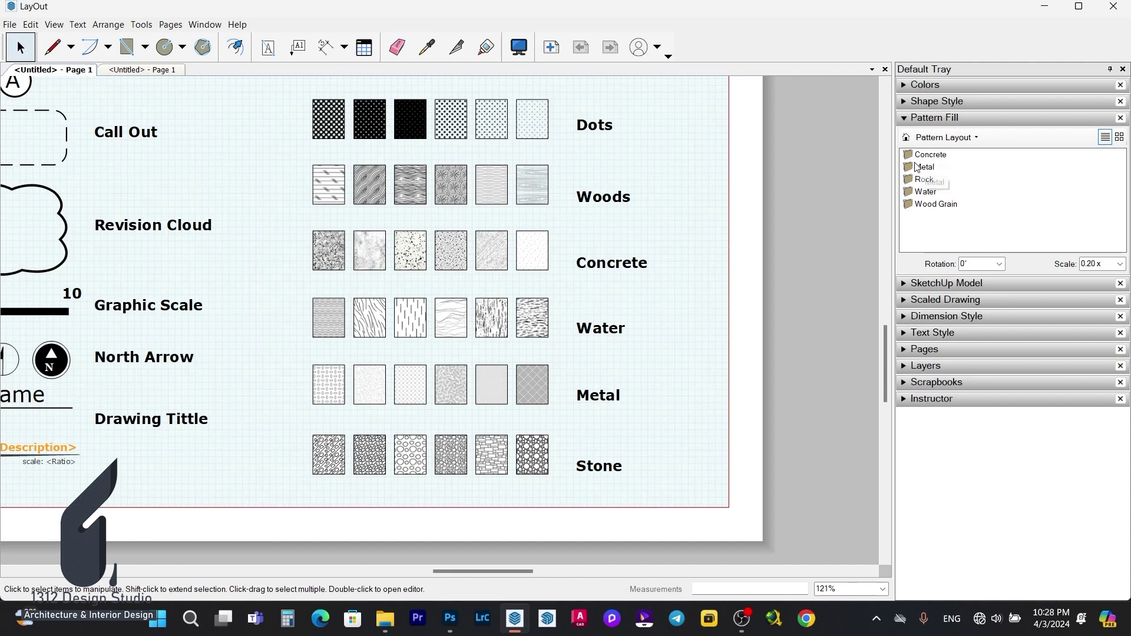
double_click(928, 157)
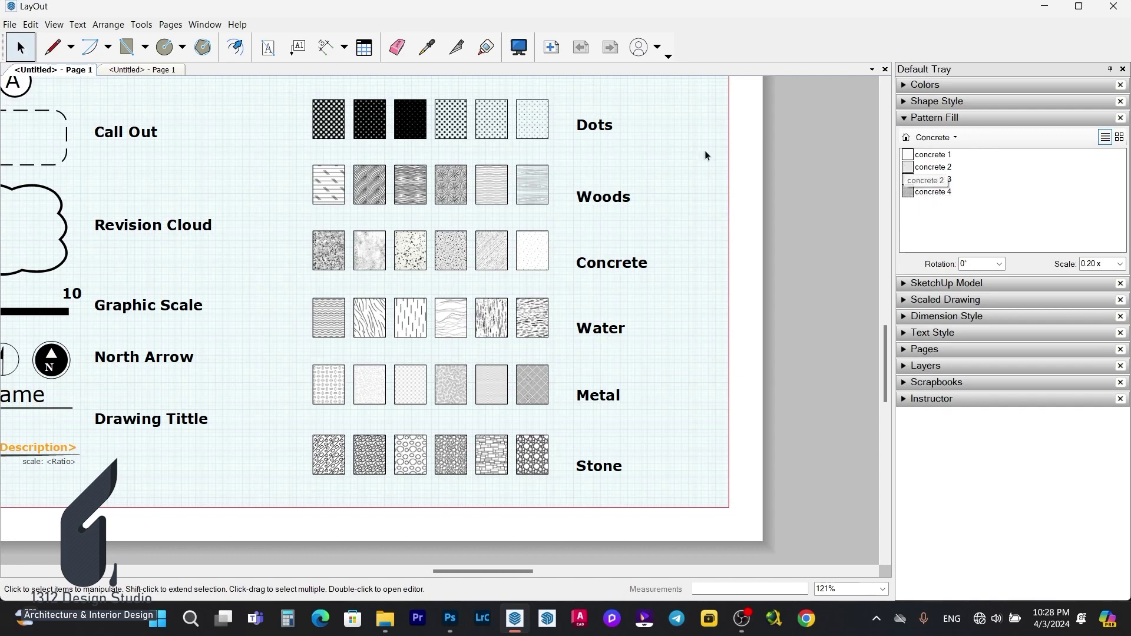
Step: On the title-block page, fill the rectangle with concrete 1, then switch it to concrete 2
left_click(141, 69)
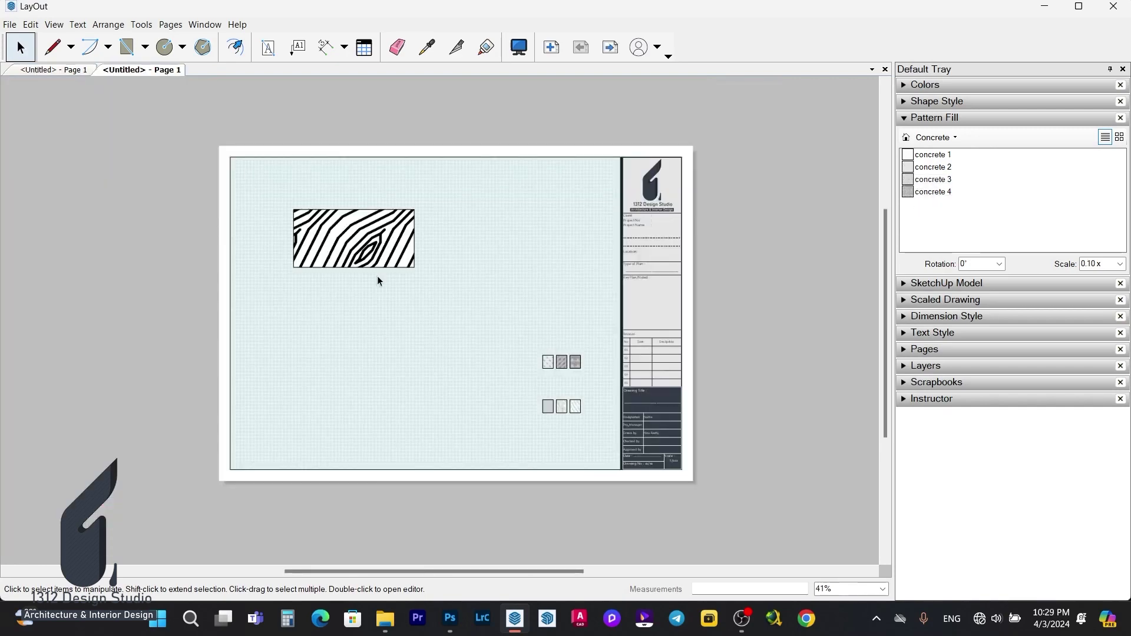
left_click(413, 250)
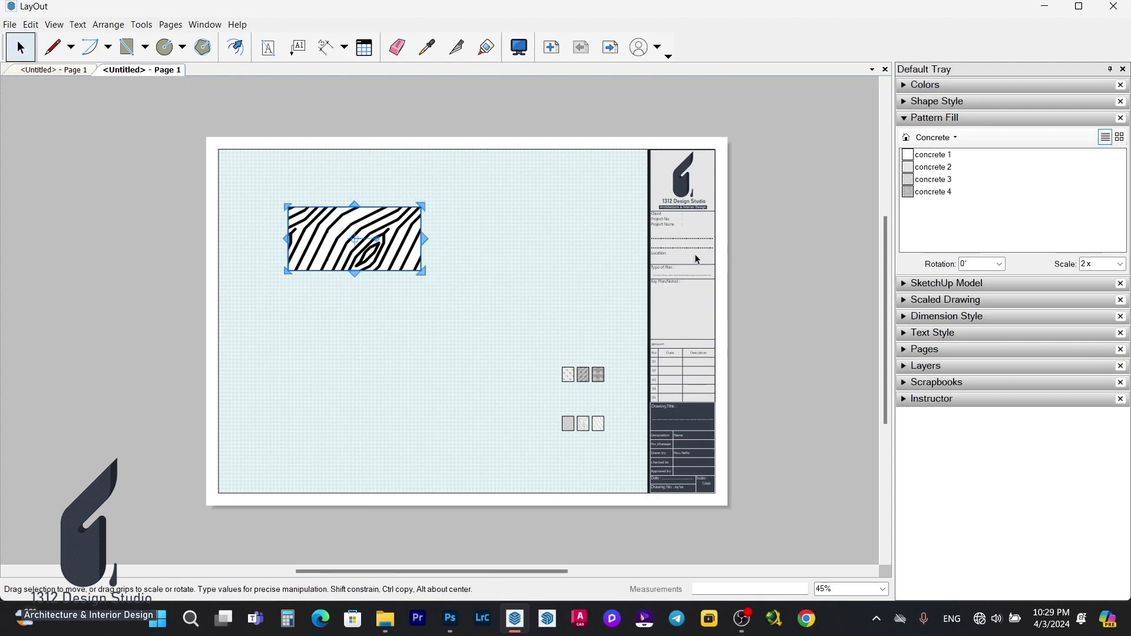
left_click(912, 156)
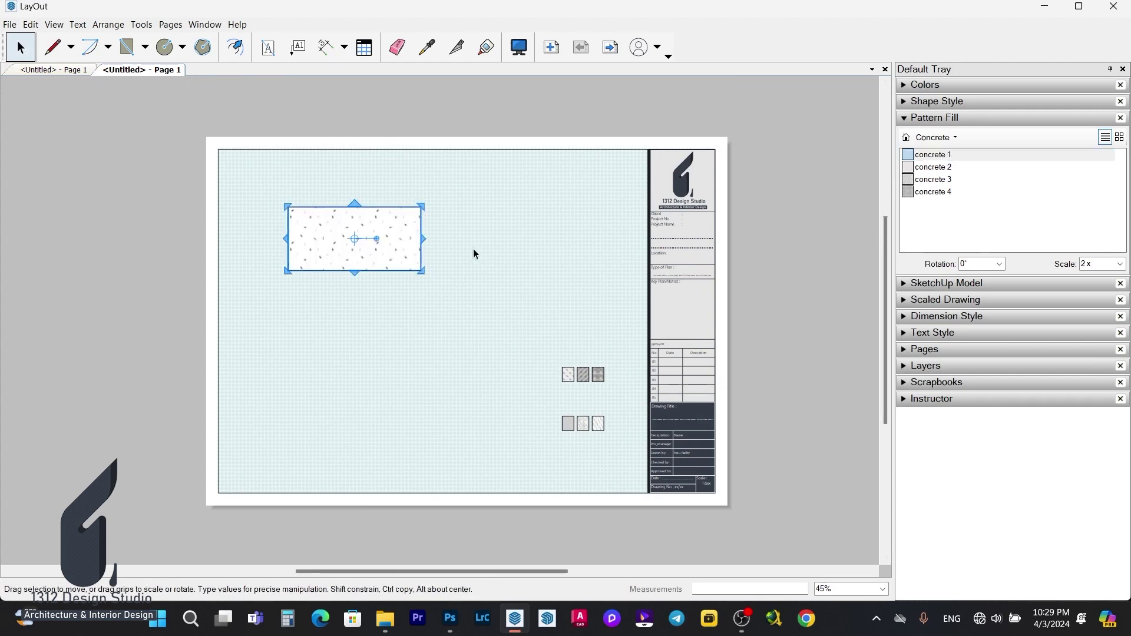
key("Escape")
left_click(404, 245)
left_click(911, 167)
left_click(517, 250)
Step: Zoom in to inspect the concrete 2 fill, collapse Pattern Fill, and bring File Explorer forward
scroll(387, 250, "up", 5)
scroll(386, 252, "down", 2)
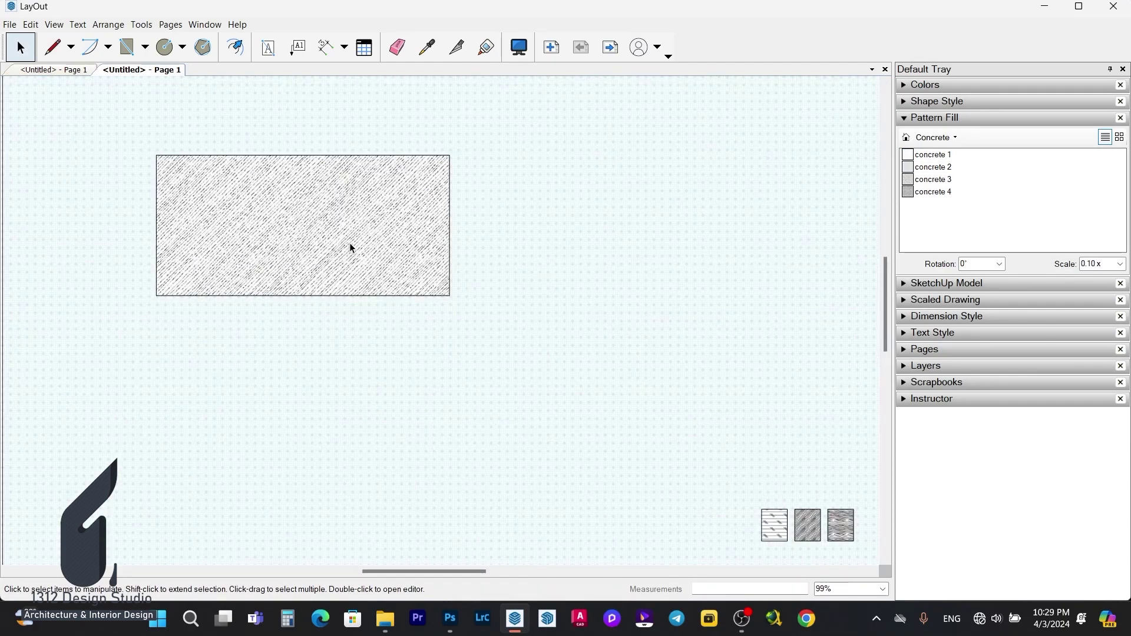
scroll(351, 248, "down", 2)
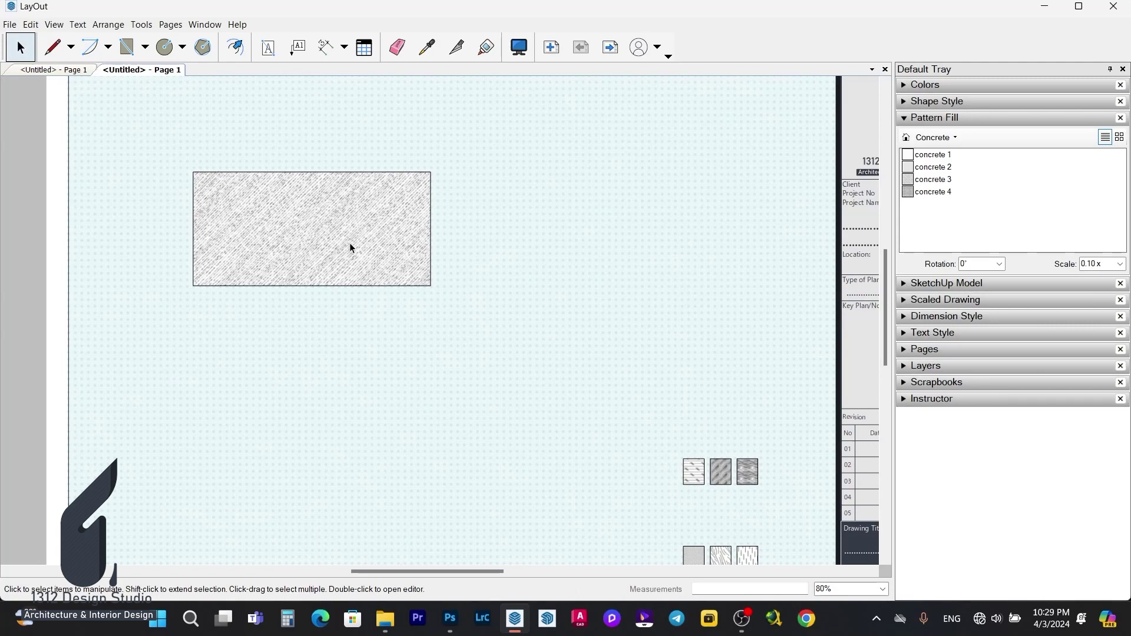
scroll(350, 247, "down", 3)
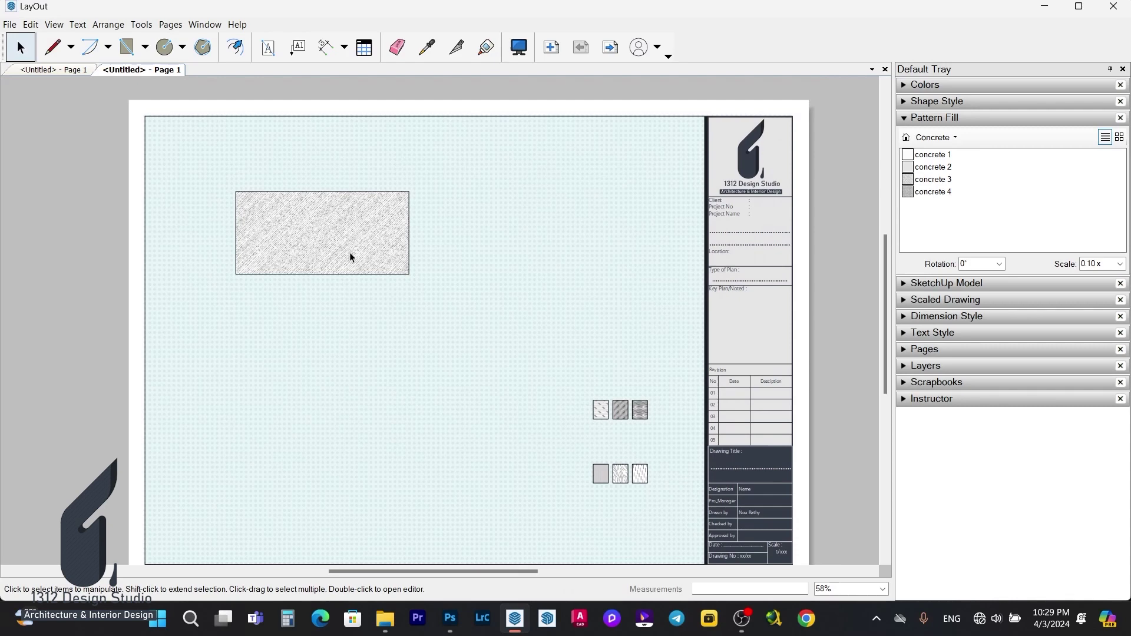
scroll(470, 240, "down", 2)
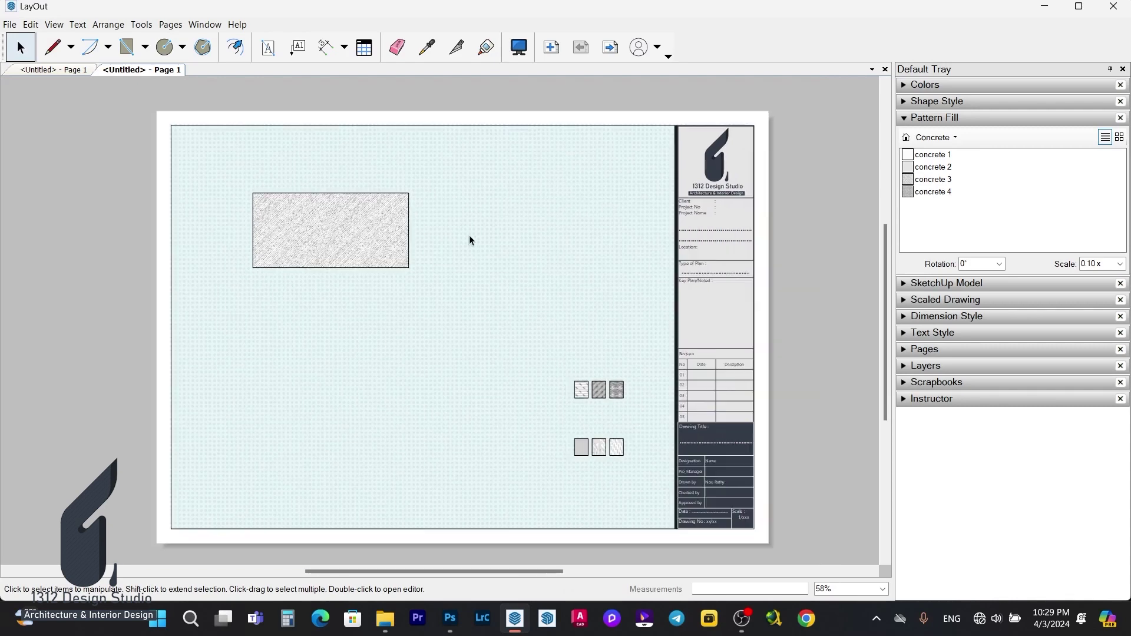
left_click(345, 237)
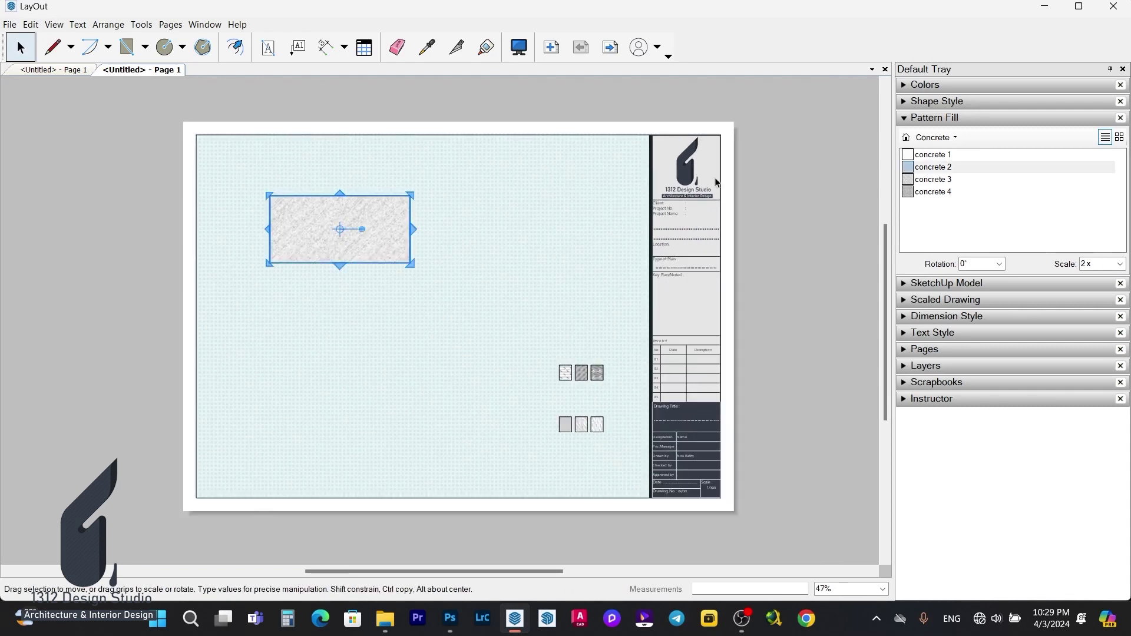
left_click(948, 124)
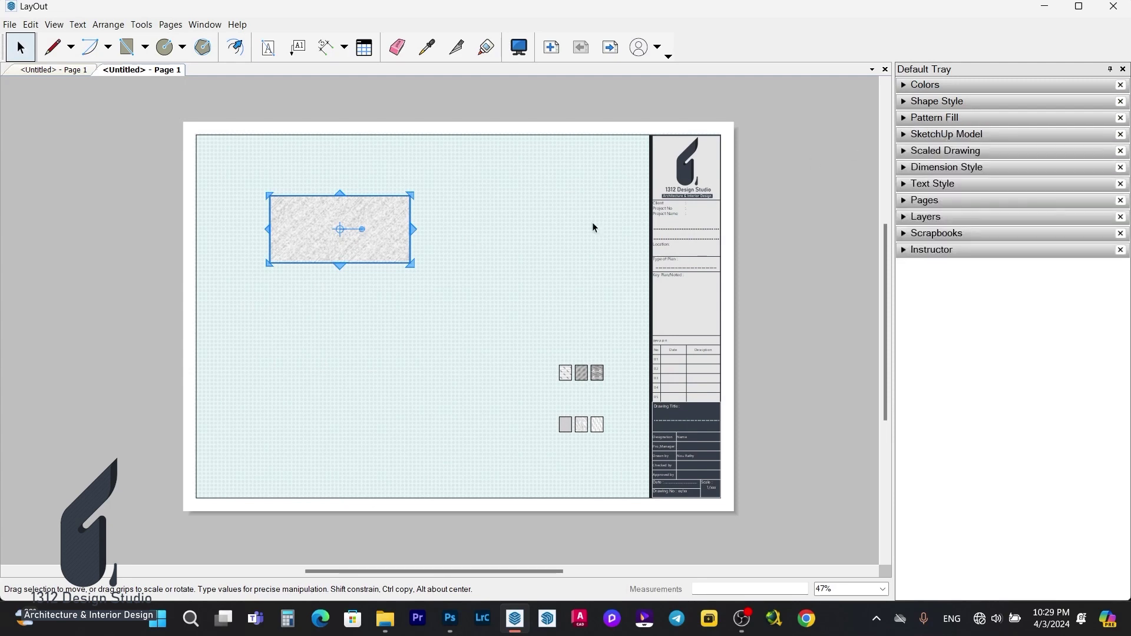
left_click(520, 242)
mouse_move(386, 619)
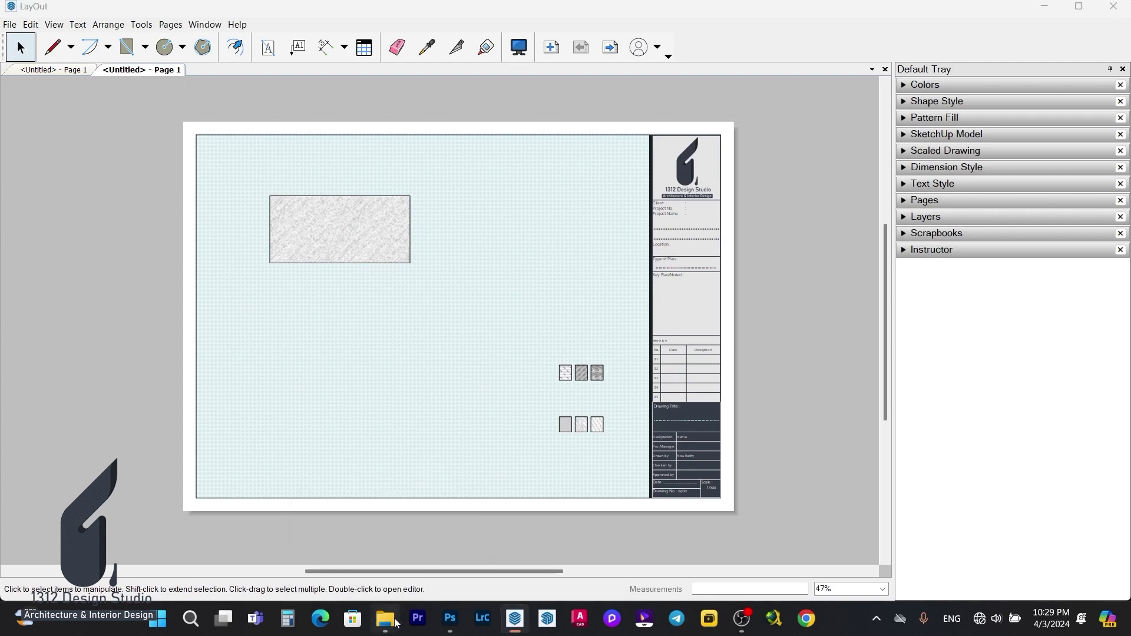
left_click(384, 533)
Step: Copy the Pattern Layout folder from the Desktop
left_click(295, 49)
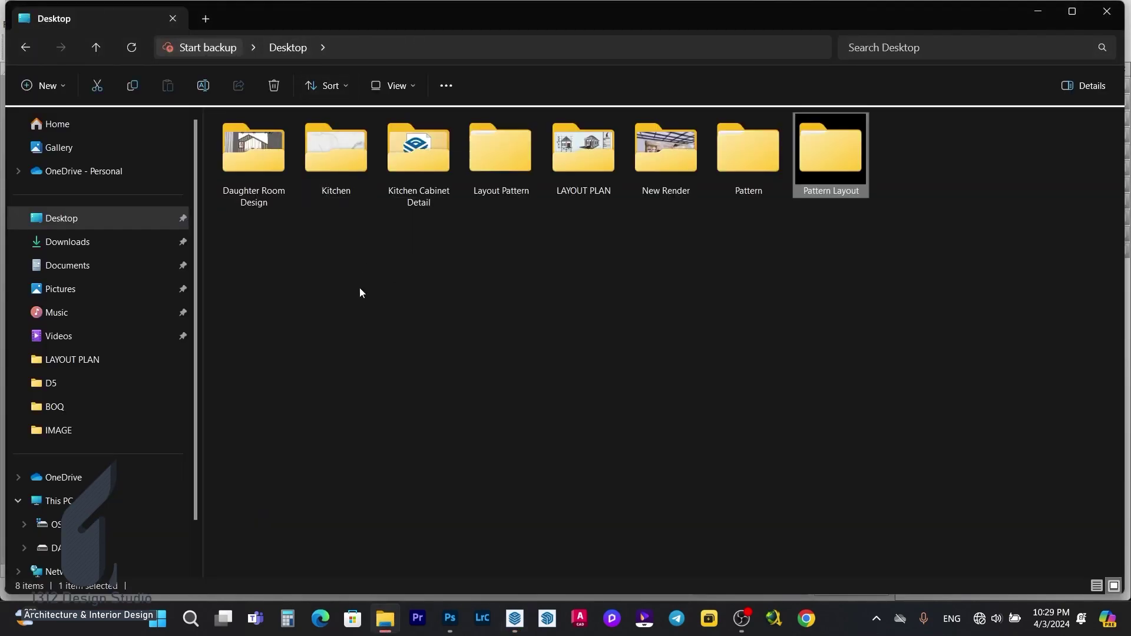
right_click(832, 159)
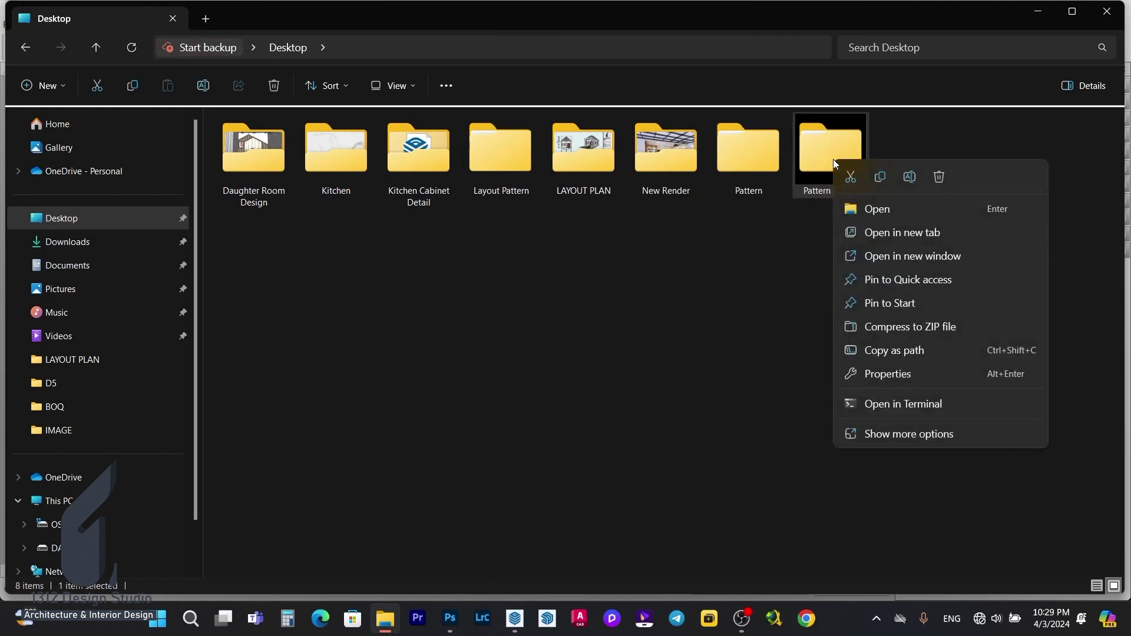
left_click(878, 177)
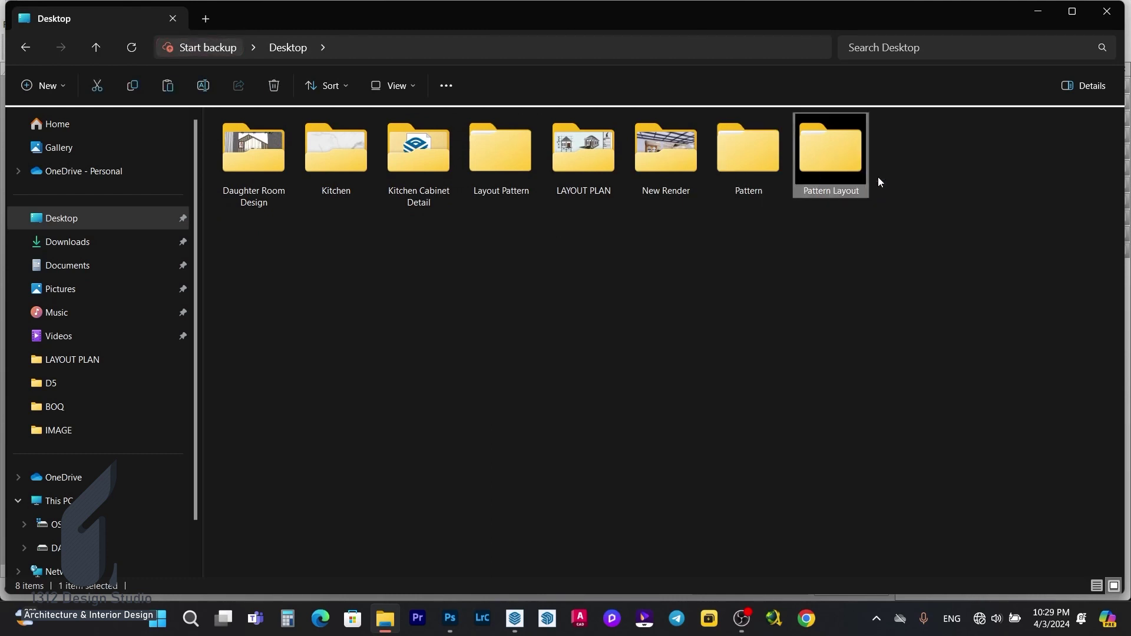
Step: Paste it into C:\ProgramData\SketchUp\SketchUp 2022\Layout\PatternFills, then minimize File Explorer
left_click(116, 523)
double_click(301, 263)
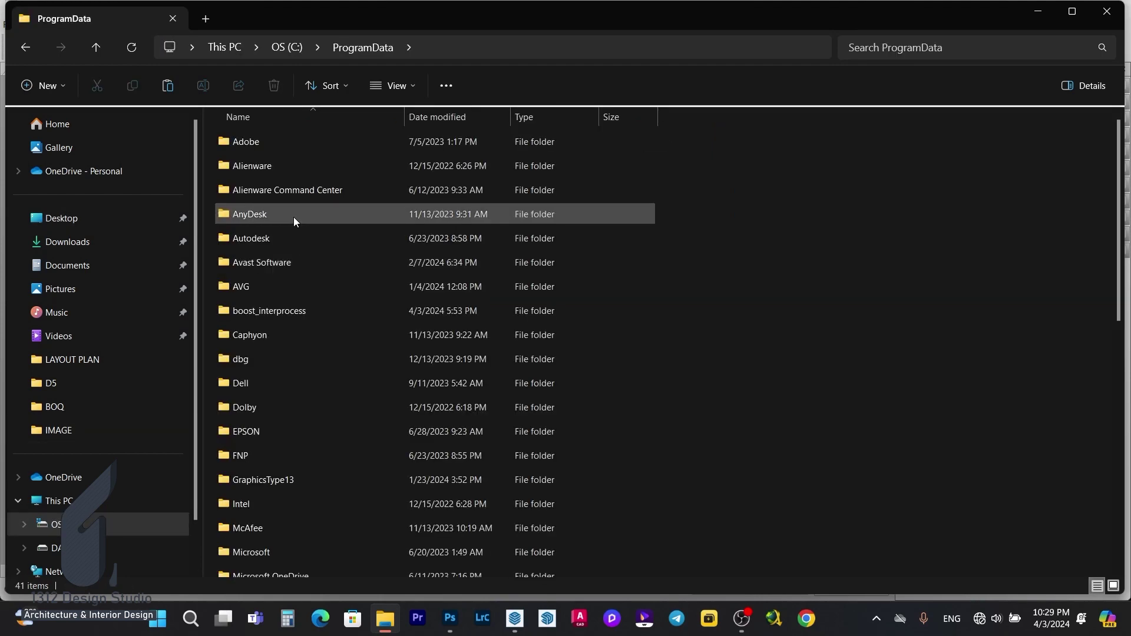
scroll(318, 469, "down", 2)
scroll(318, 469, "down", 4)
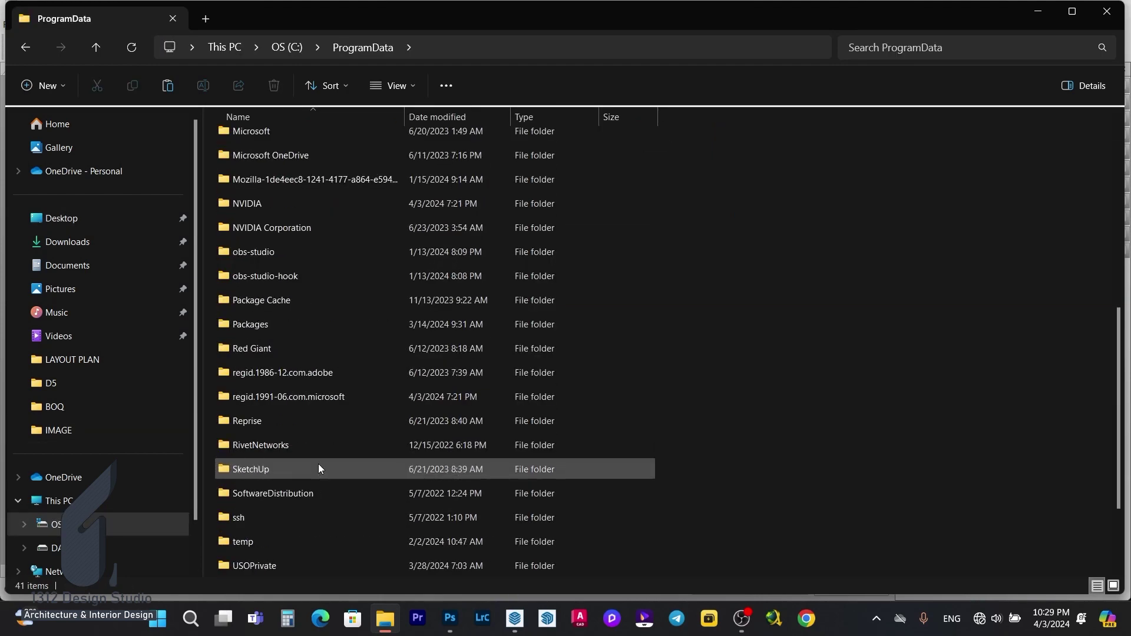
double_click(318, 465)
double_click(295, 142)
double_click(295, 141)
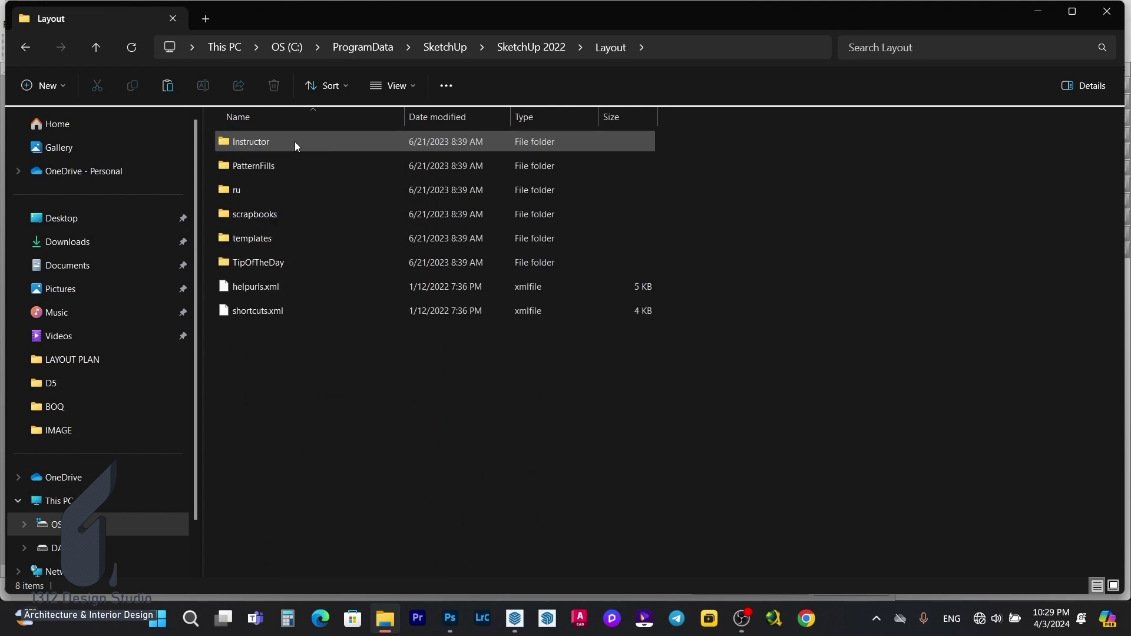
double_click(252, 169)
right_click(290, 345)
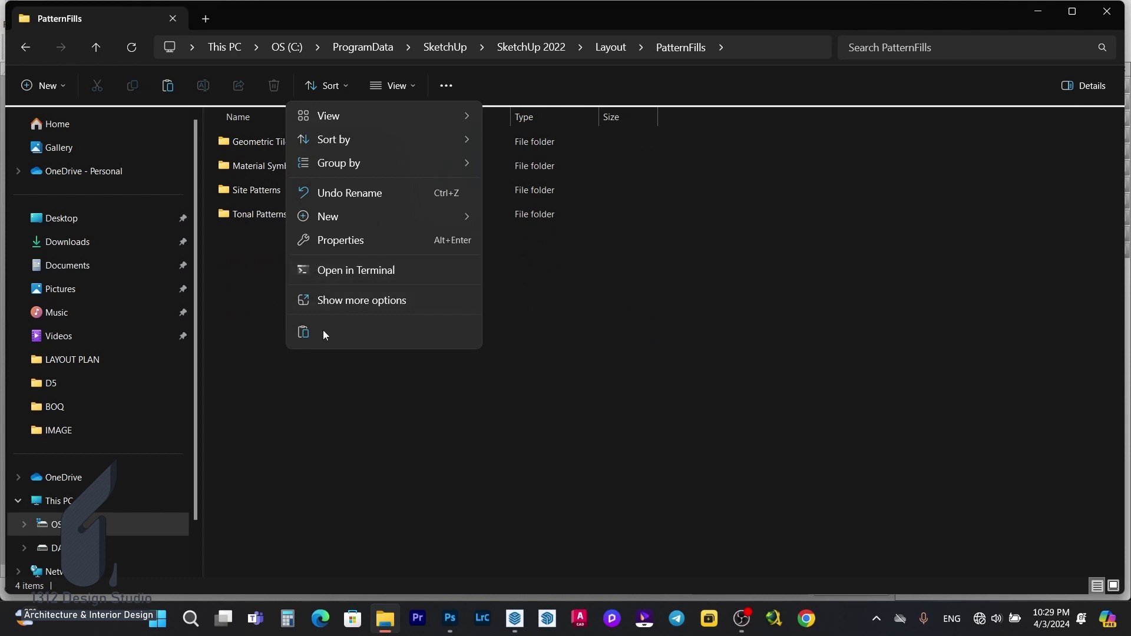
left_click(304, 332)
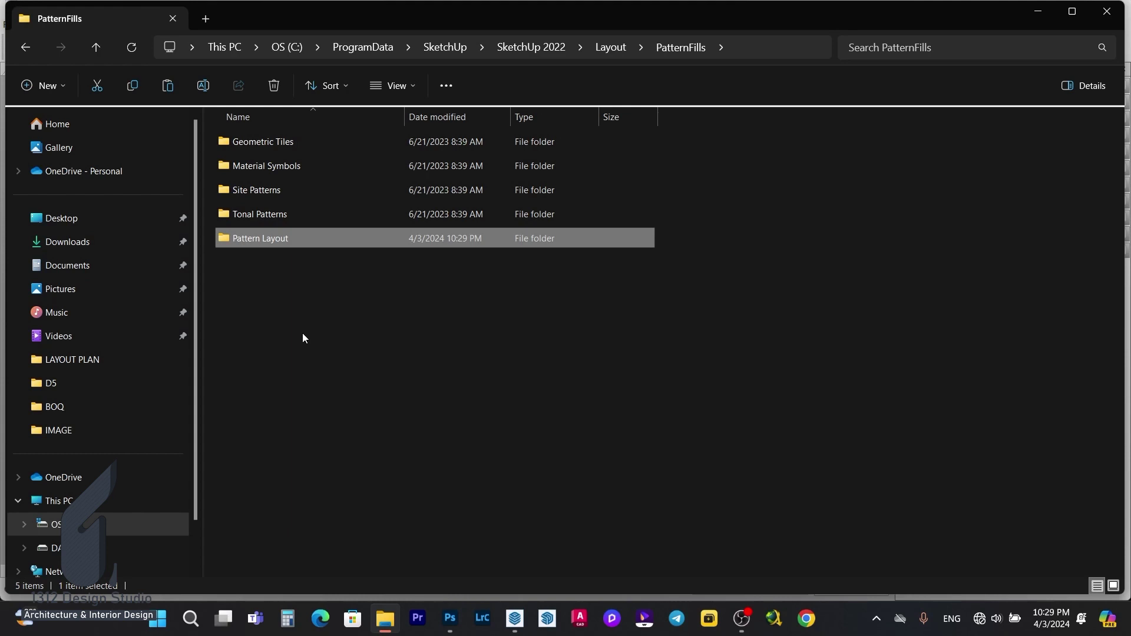
left_click(1037, 13)
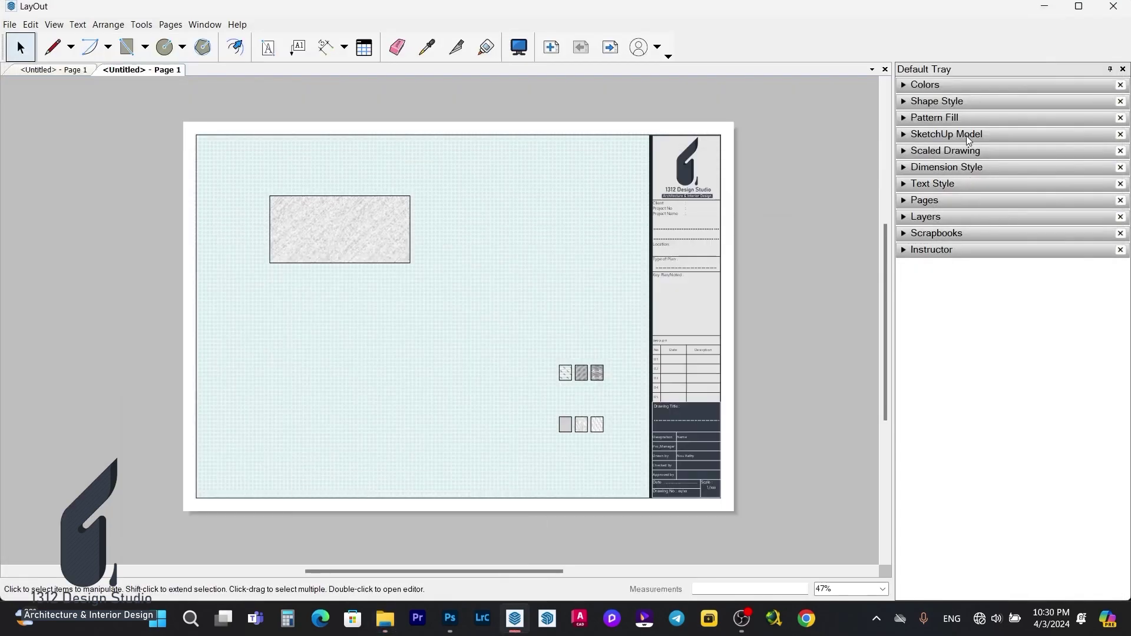
Step: From the Pattern Layout collection's Metal folder, fill the rectangle with Metal 7
left_click(943, 120)
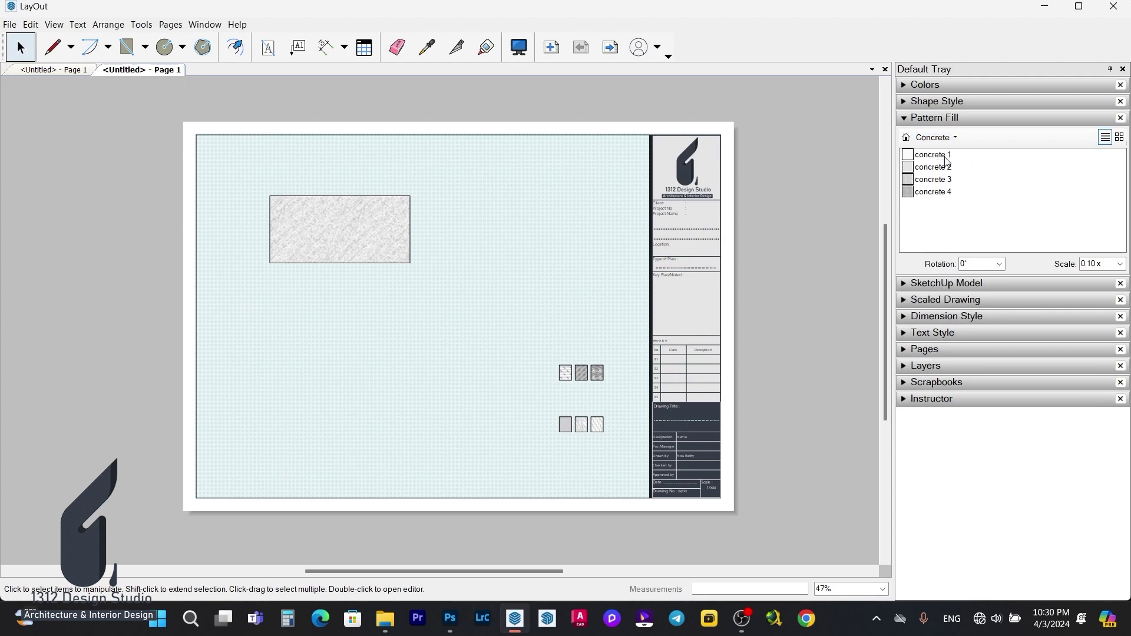
left_click(949, 140)
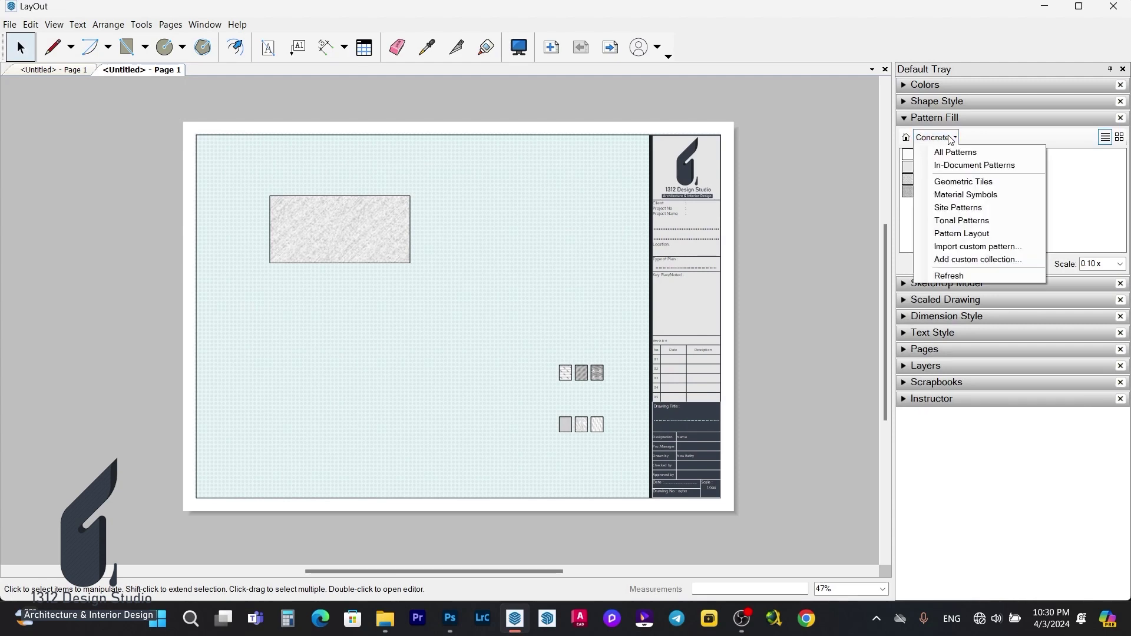
left_click(973, 239)
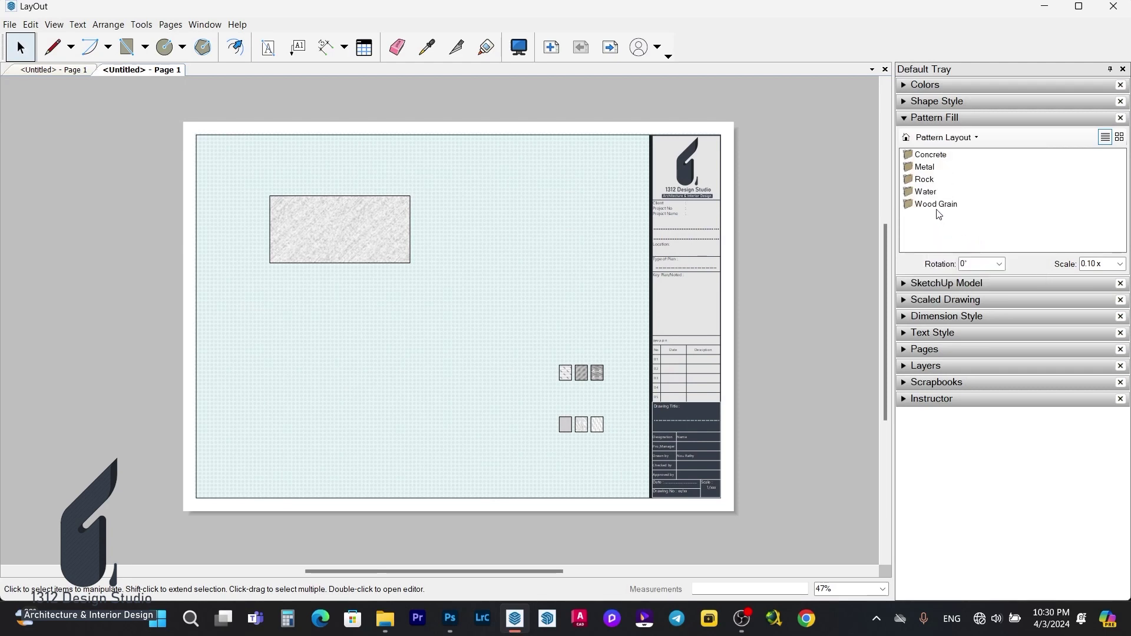
left_click(928, 171)
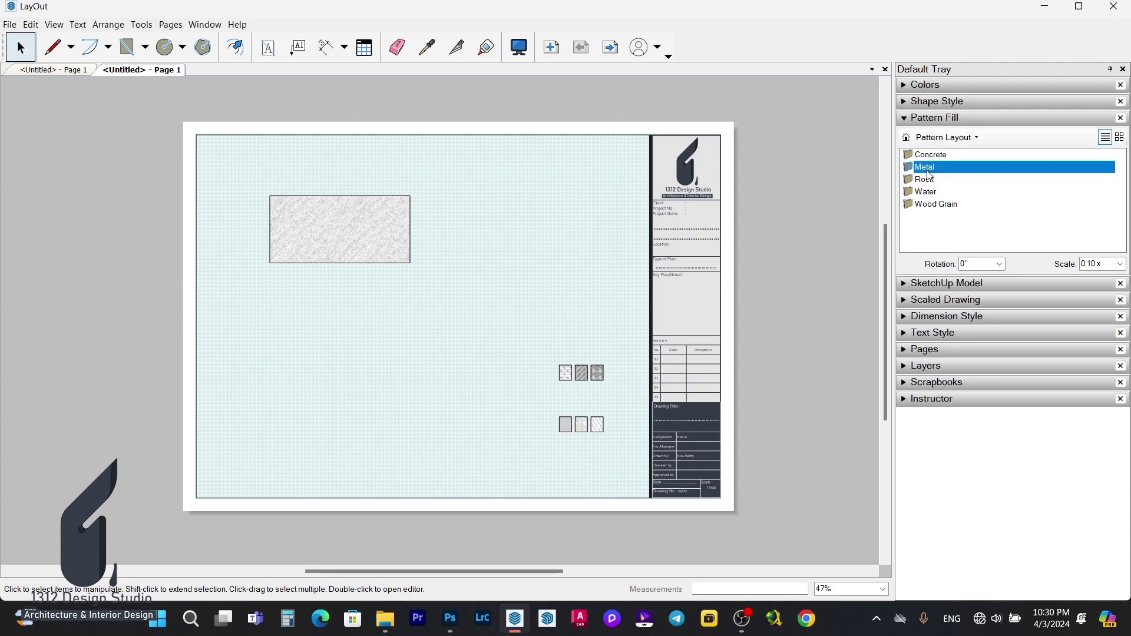
double_click(929, 172)
left_click_drag(926, 168, 371, 214)
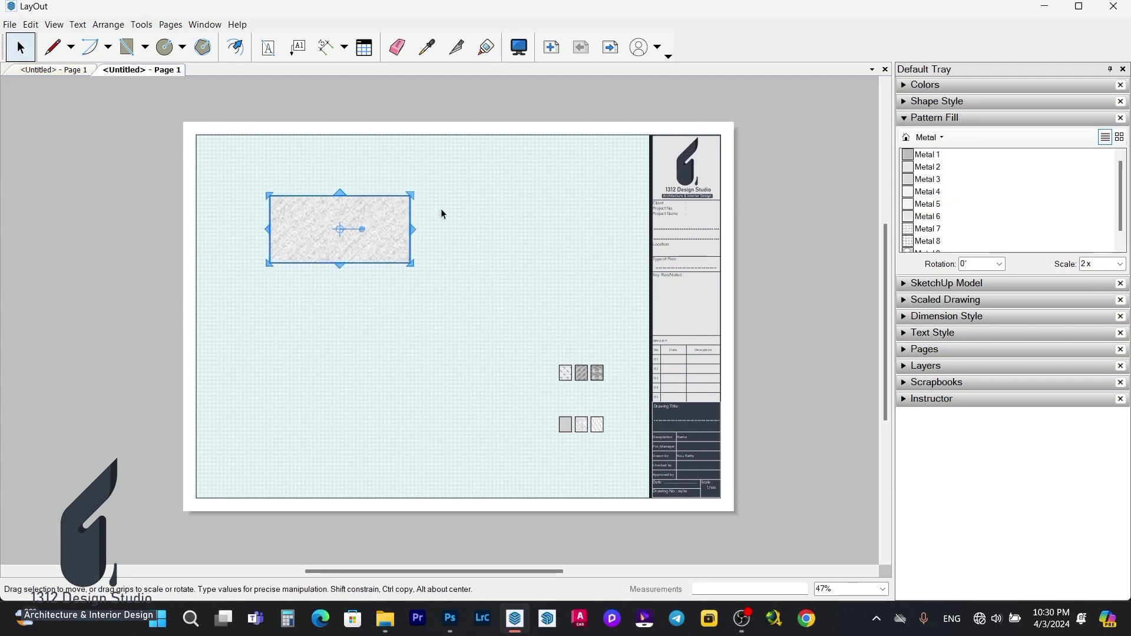
left_click(909, 234)
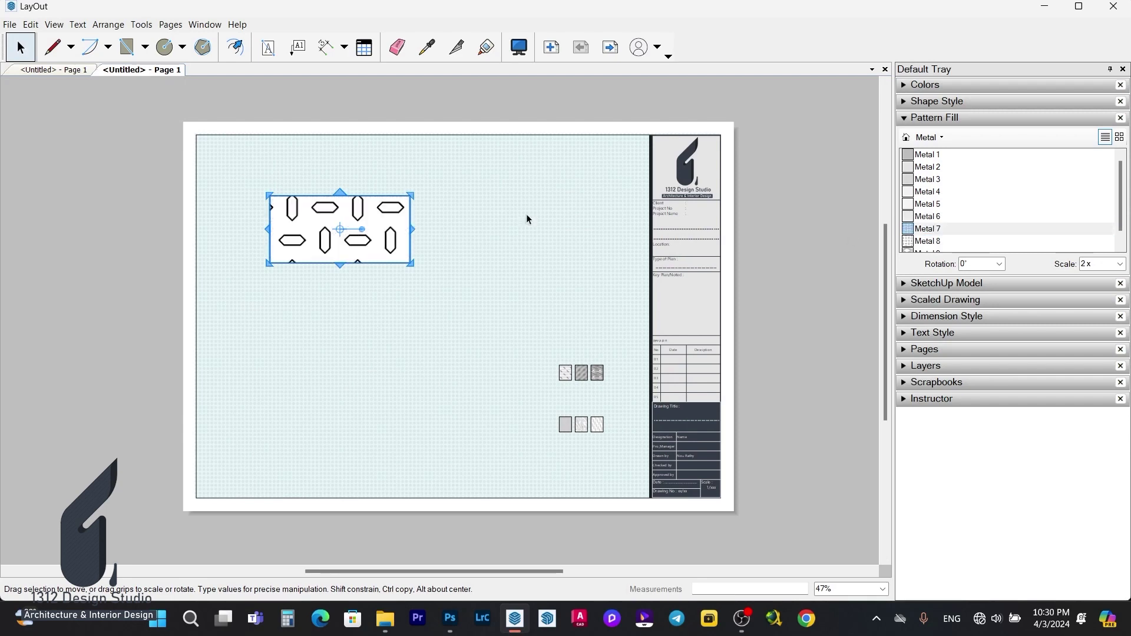
Step: Shrink the Metal 7 pattern scale to 0.10x, then collapse the Pattern Fill panel
left_click(1120, 264)
left_click(1096, 283)
left_click(505, 275)
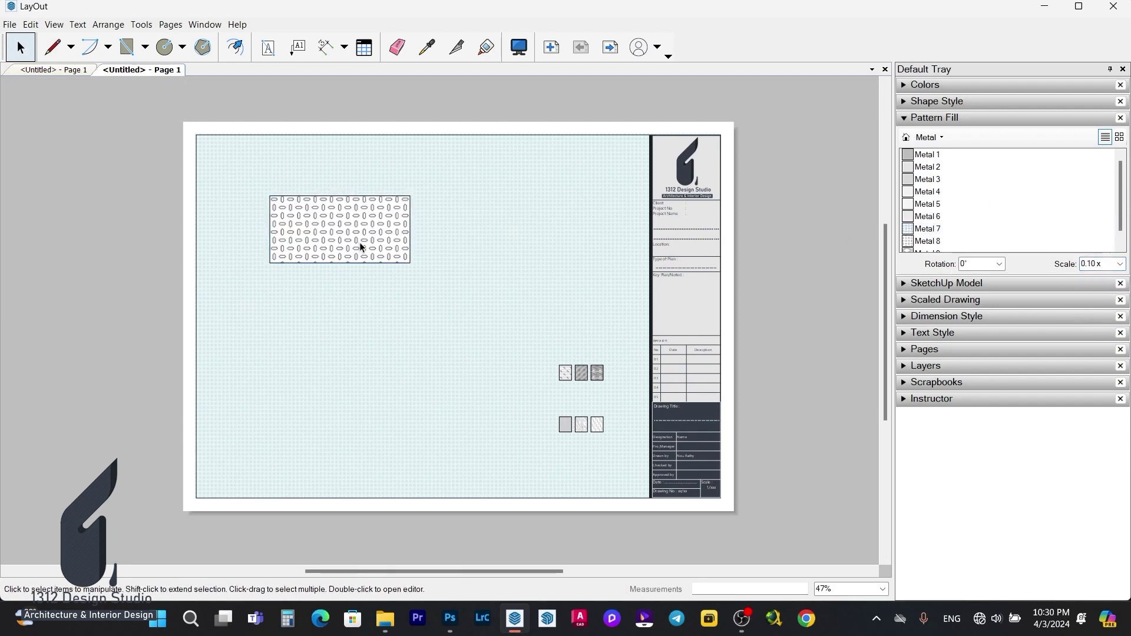
scroll(377, 230, "up", 5)
scroll(459, 205, "down", 5)
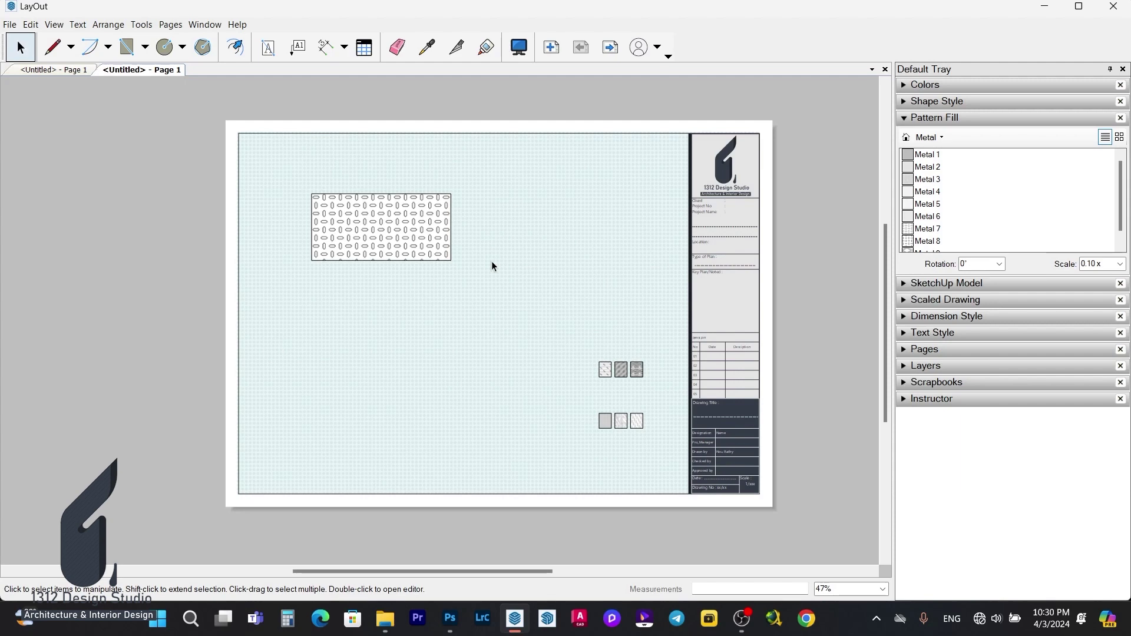
left_click(929, 382)
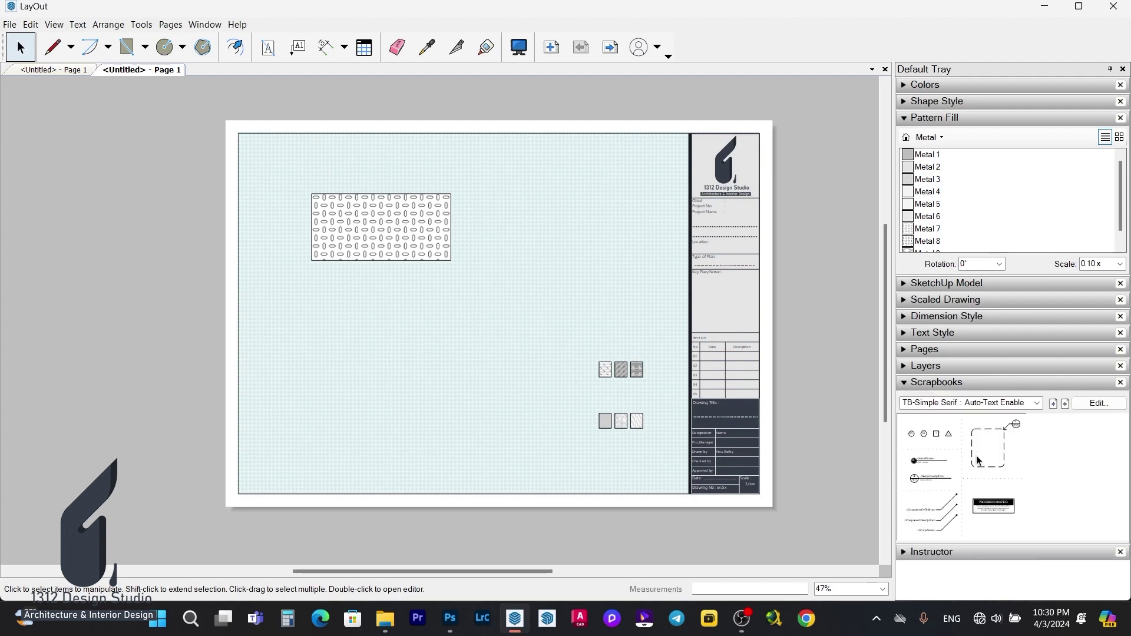
left_click(934, 383)
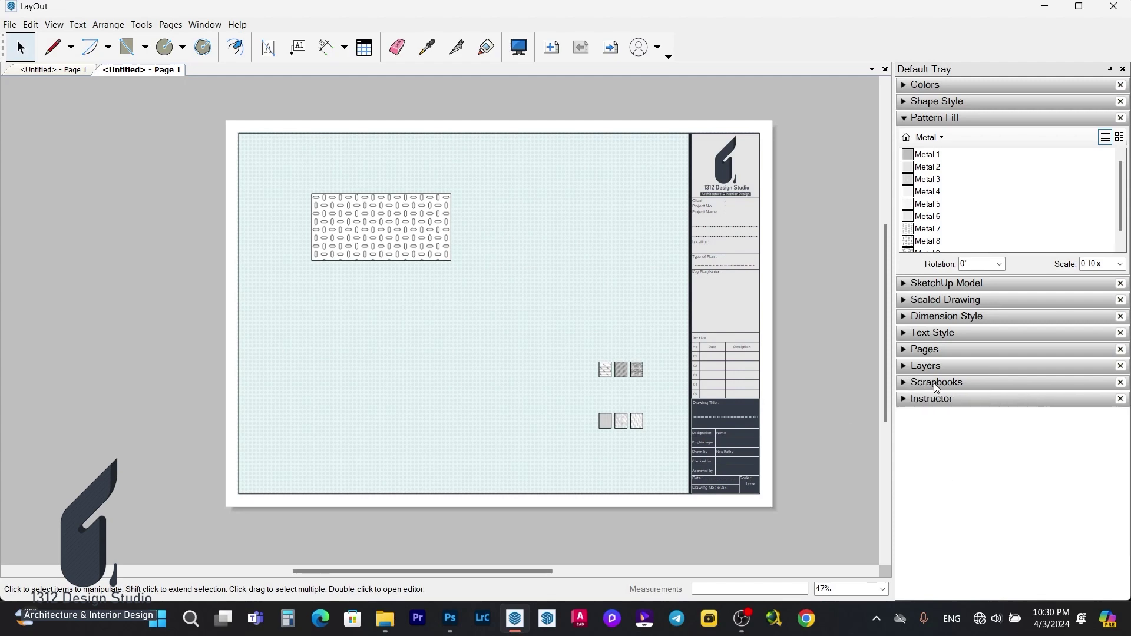
left_click(924, 119)
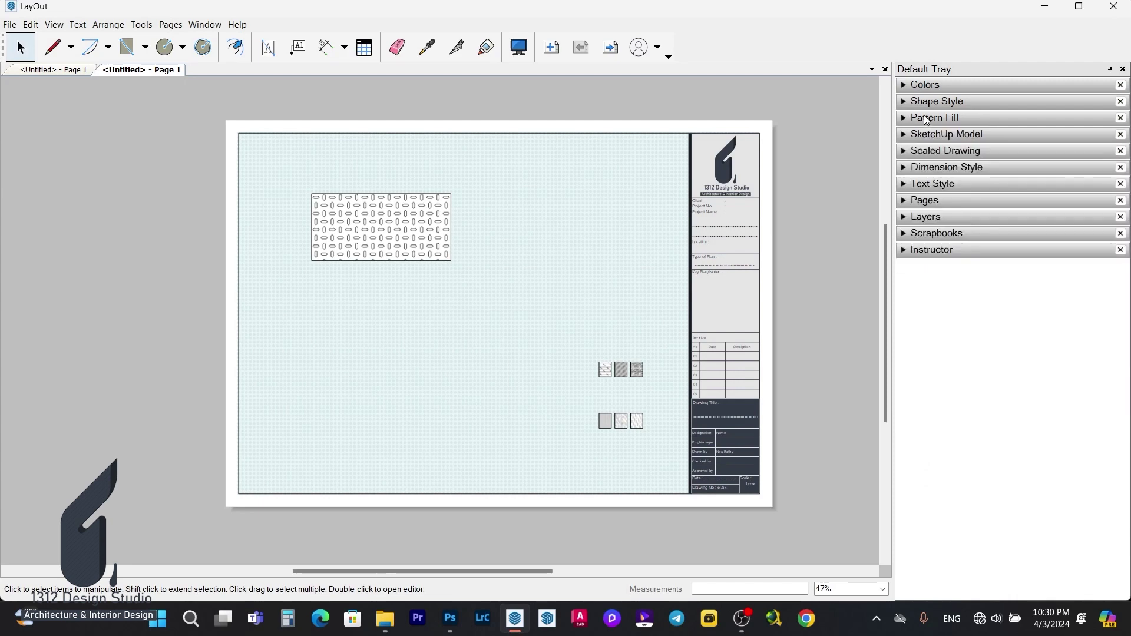
left_click(963, 235)
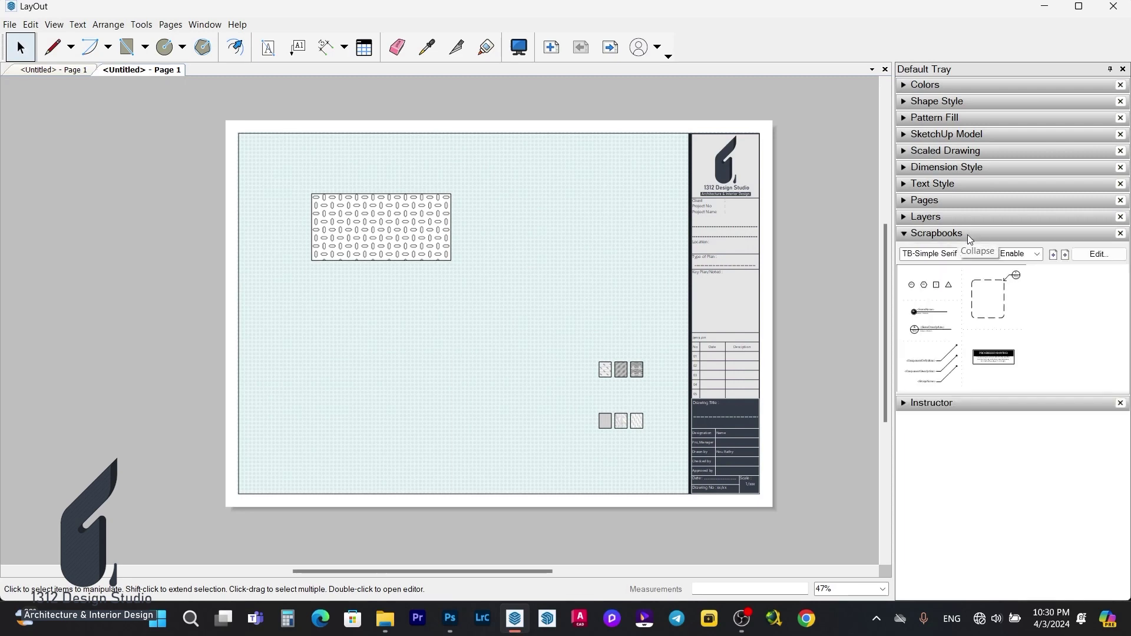
left_click(970, 234)
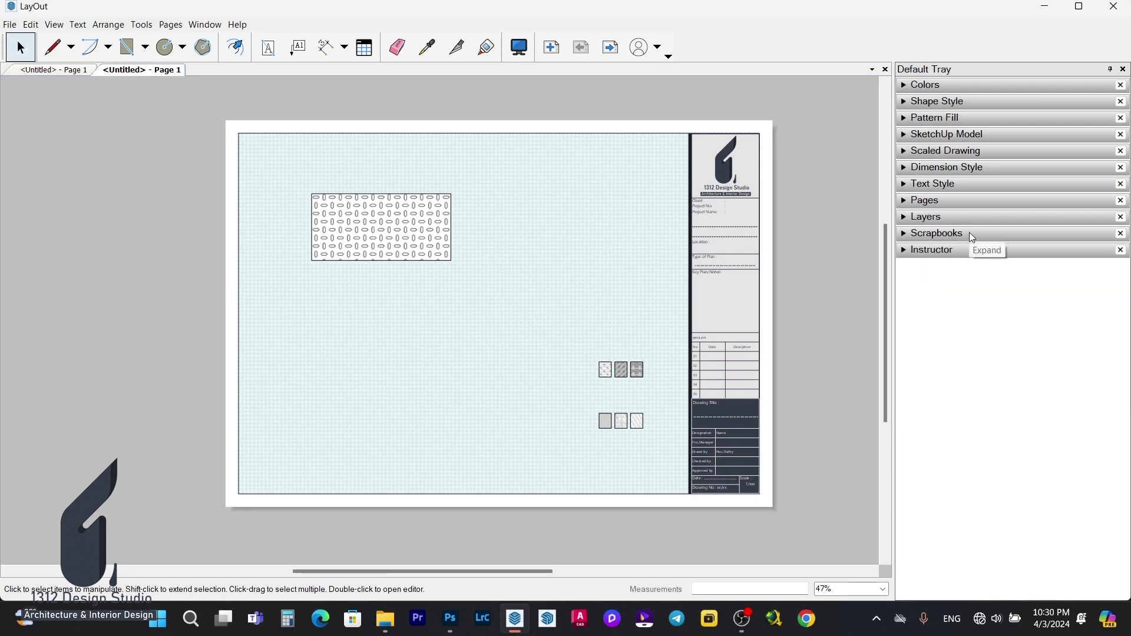